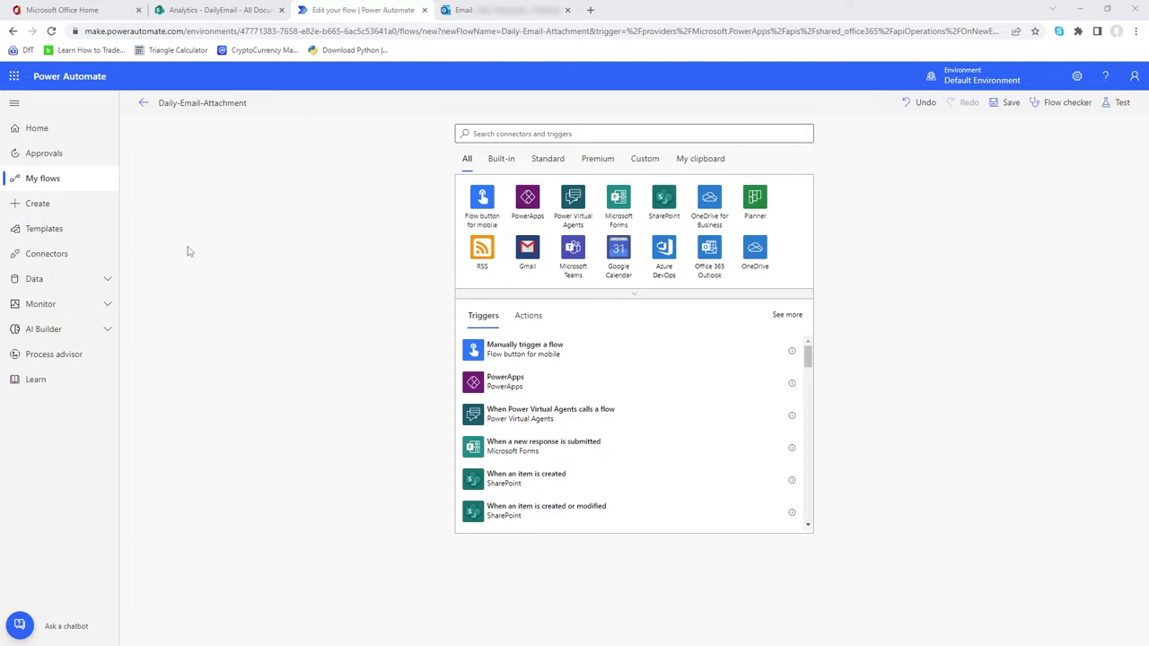
# Add the Office 365 Outlook trigger "When a new email arrives (V3)" to the flow
pyautogui.click(589, 135)
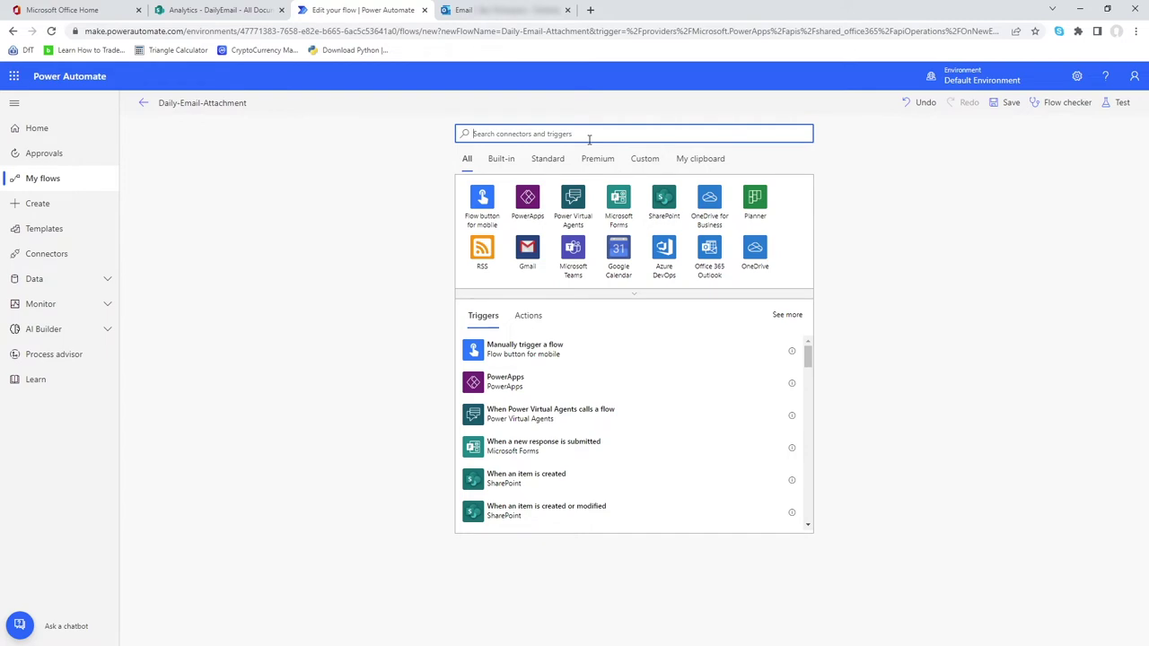
pyautogui.write('new email arrives')
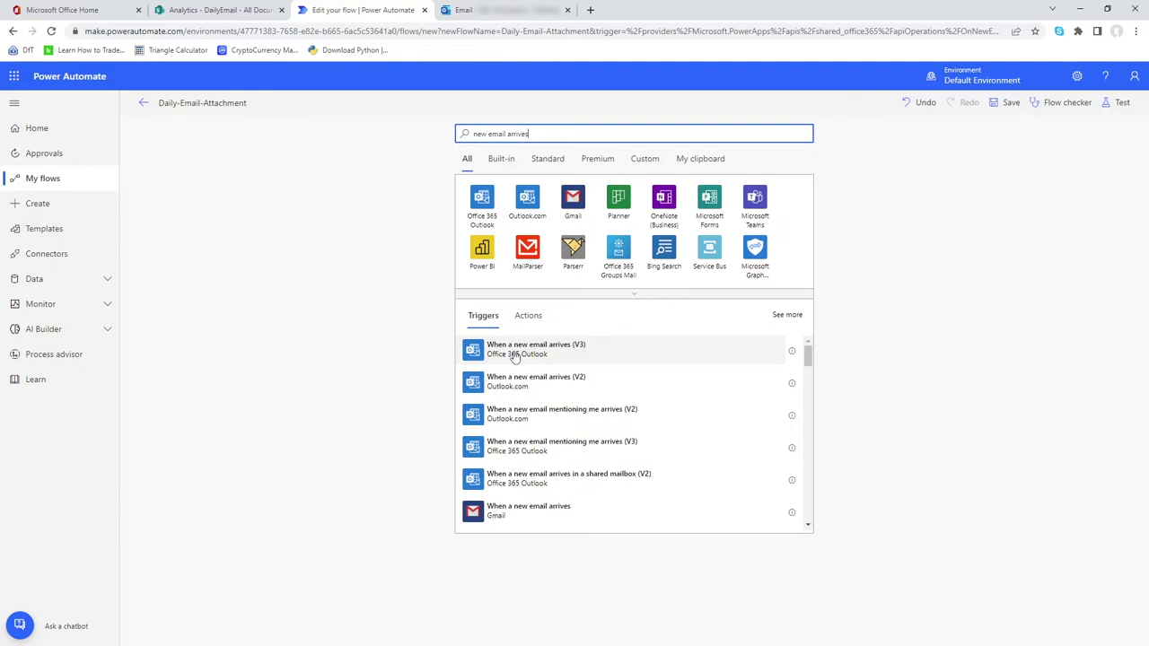
pyautogui.click(516, 352)
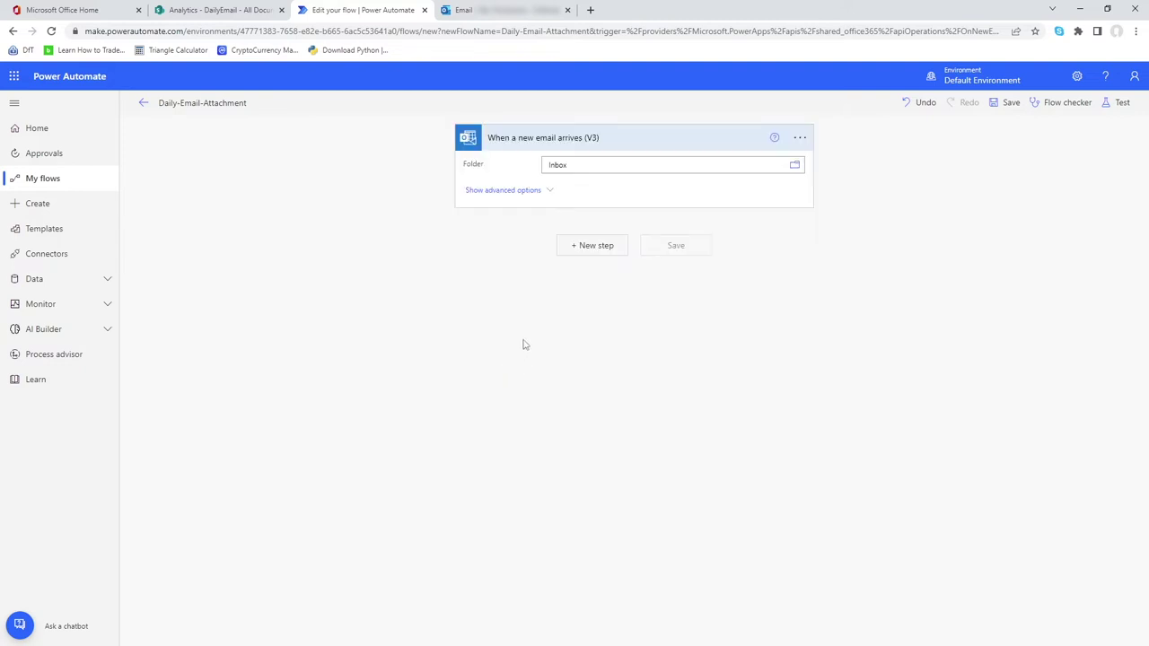
# Set the email trigger's subject filter to "daily attachment" and both Include Attachments and Only with Attachments to Yes
pyautogui.click(608, 189)
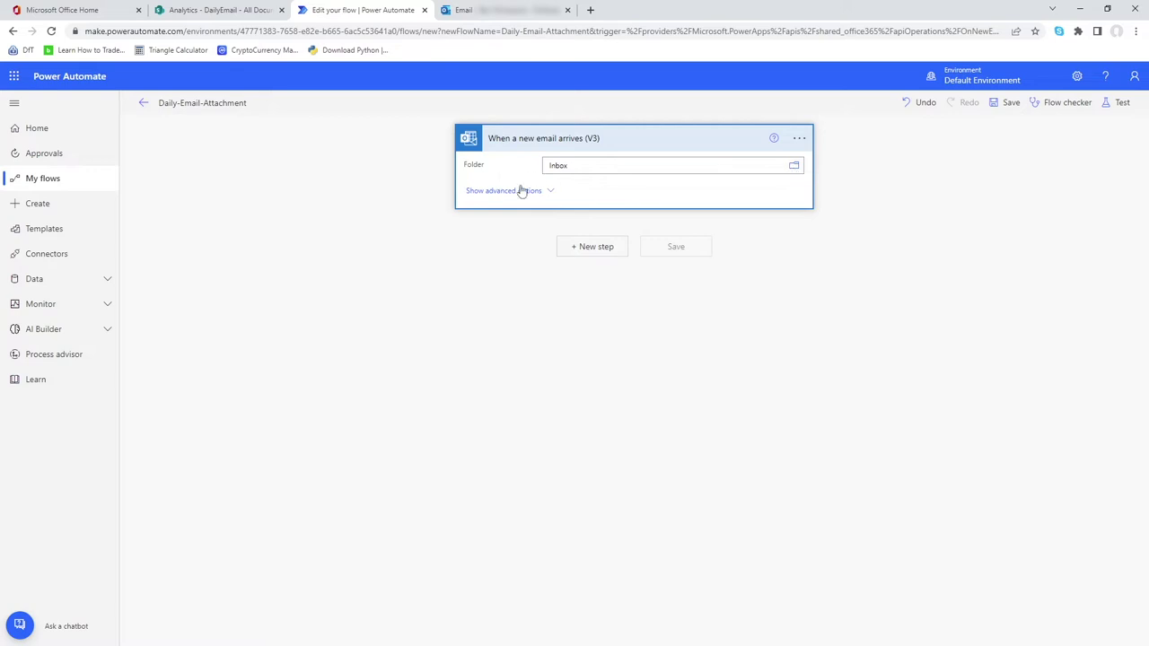
pyautogui.click(551, 192)
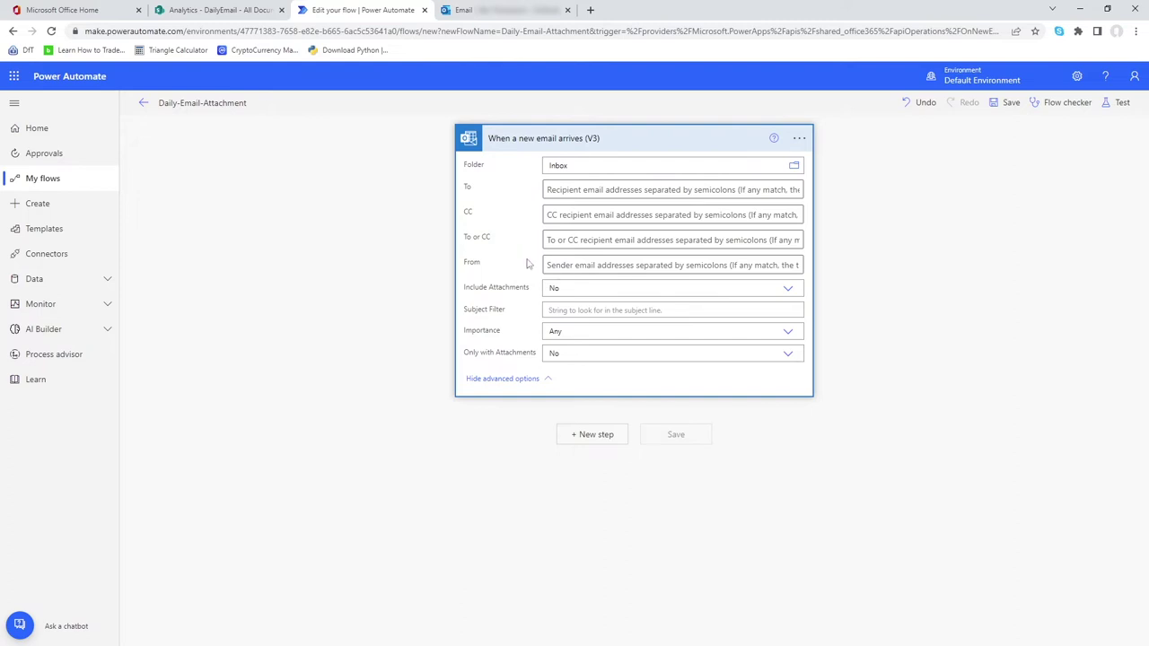
pyautogui.click(557, 312)
pyautogui.write('daily attachment')
pyautogui.click(585, 287)
pyautogui.click(576, 320)
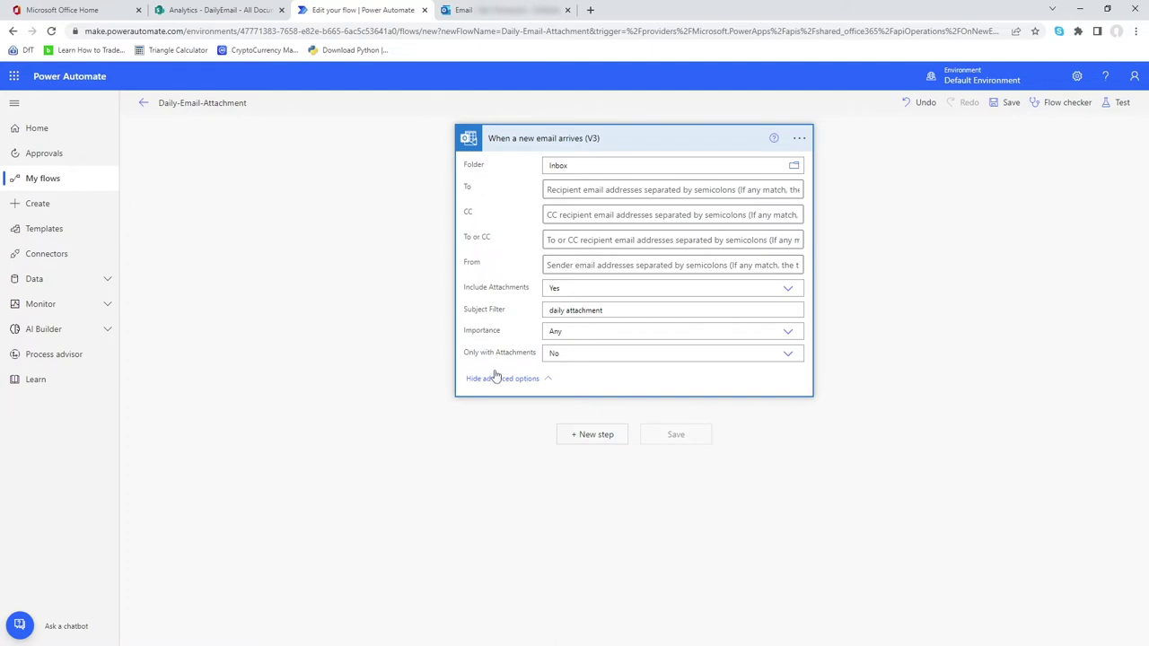
pyautogui.click(595, 356)
pyautogui.click(562, 389)
# Add an "Apply to each" control as a new step after the email trigger
pyautogui.click(585, 437)
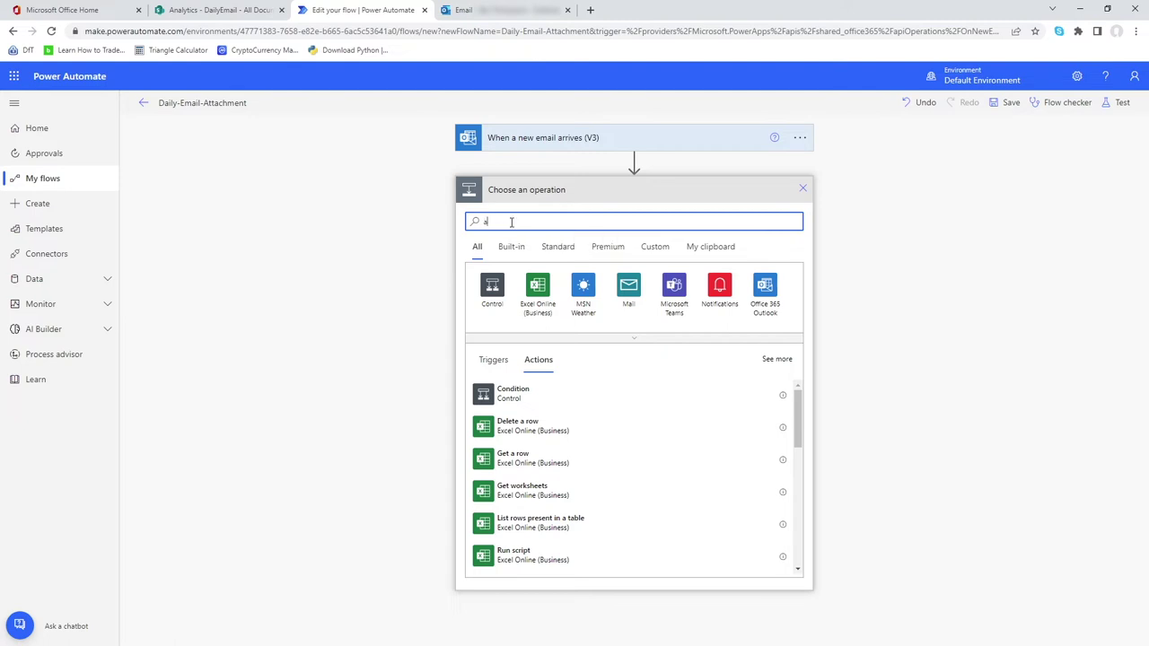
pyautogui.write('apply')
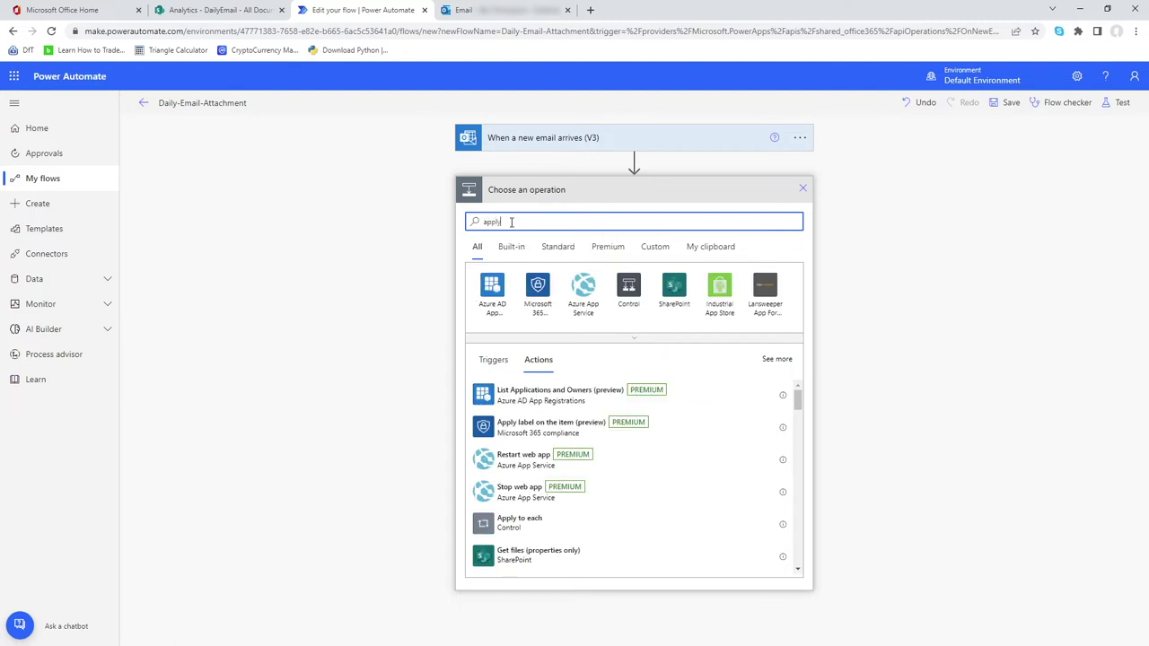
pyautogui.write(' to')
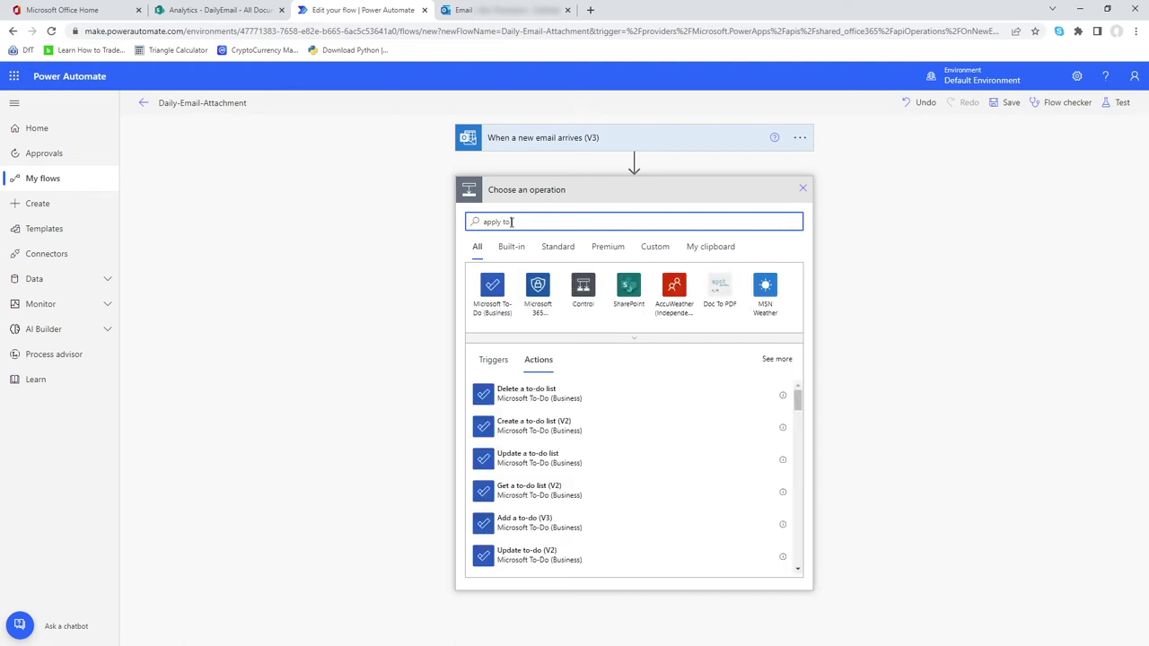
pyautogui.write(' each')
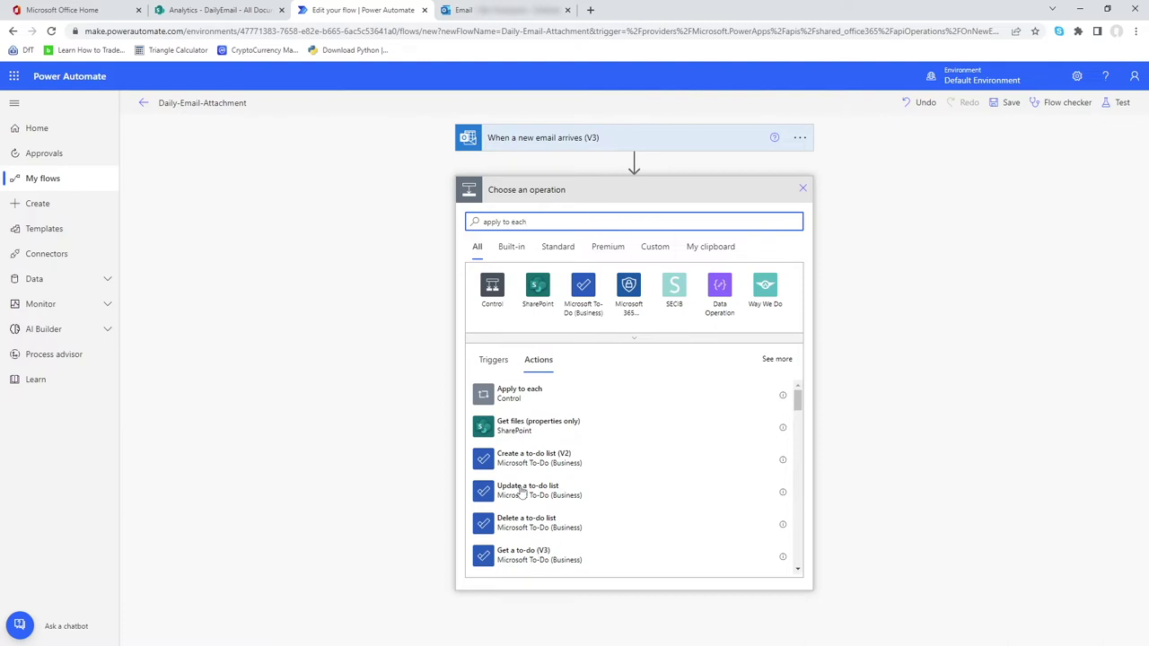
pyautogui.click(546, 399)
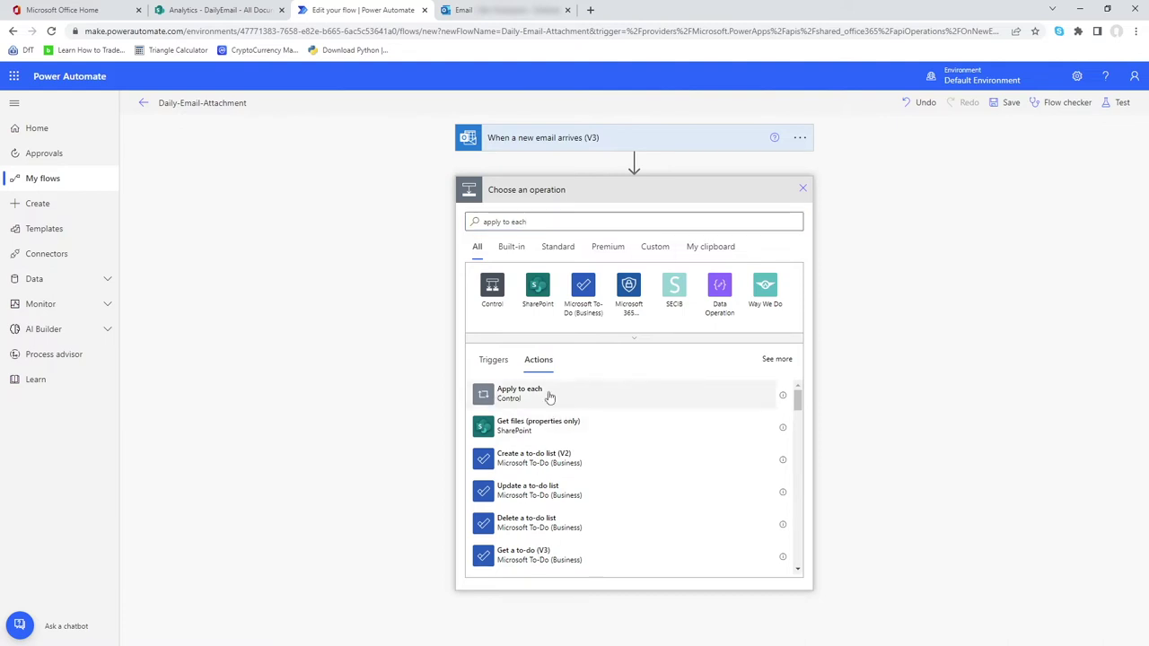
# Use the email trigger's Attachments dynamic content as the output that the Apply to each loop runs over
pyautogui.click(544, 233)
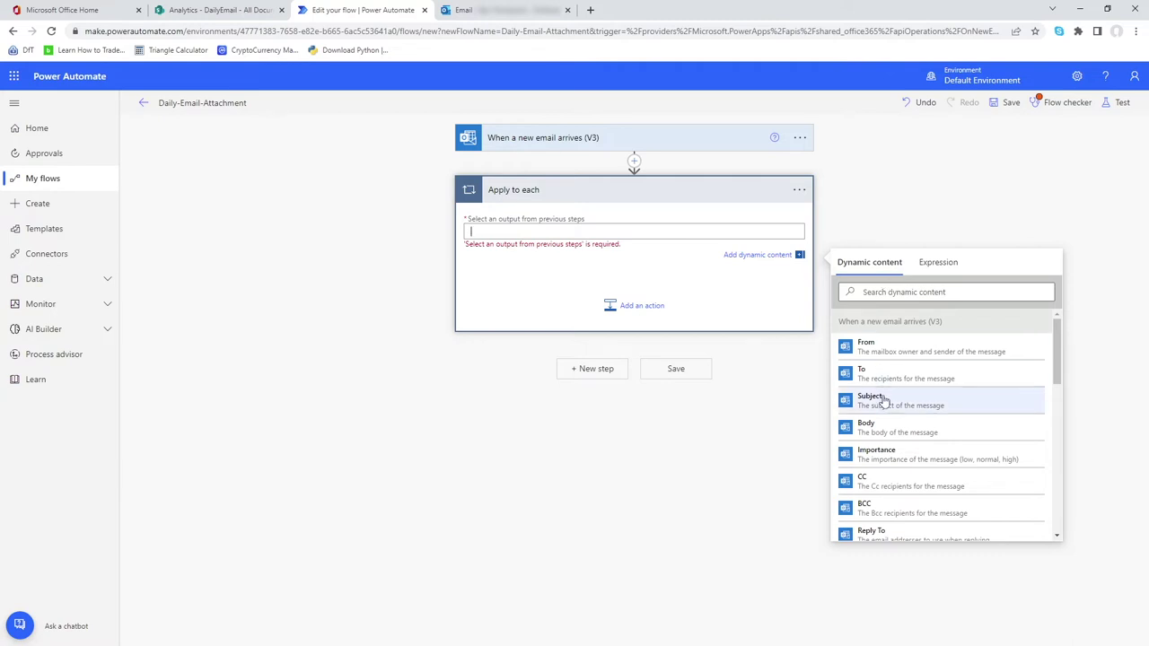
pyautogui.scroll(-10, 885, 402)
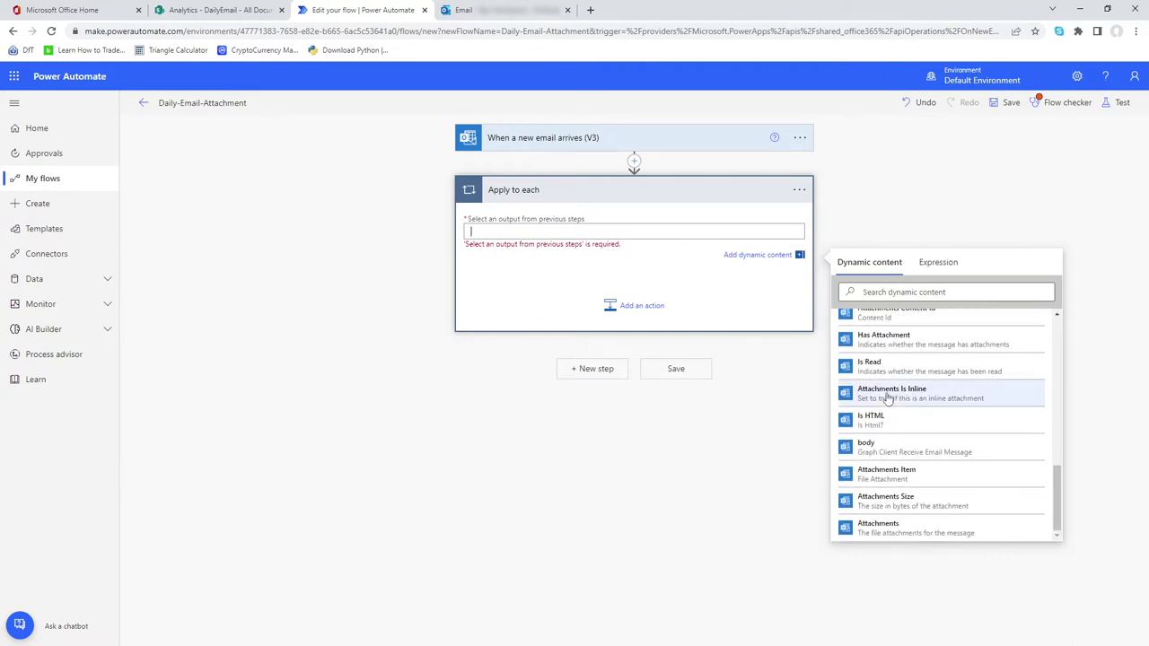
pyautogui.click(862, 530)
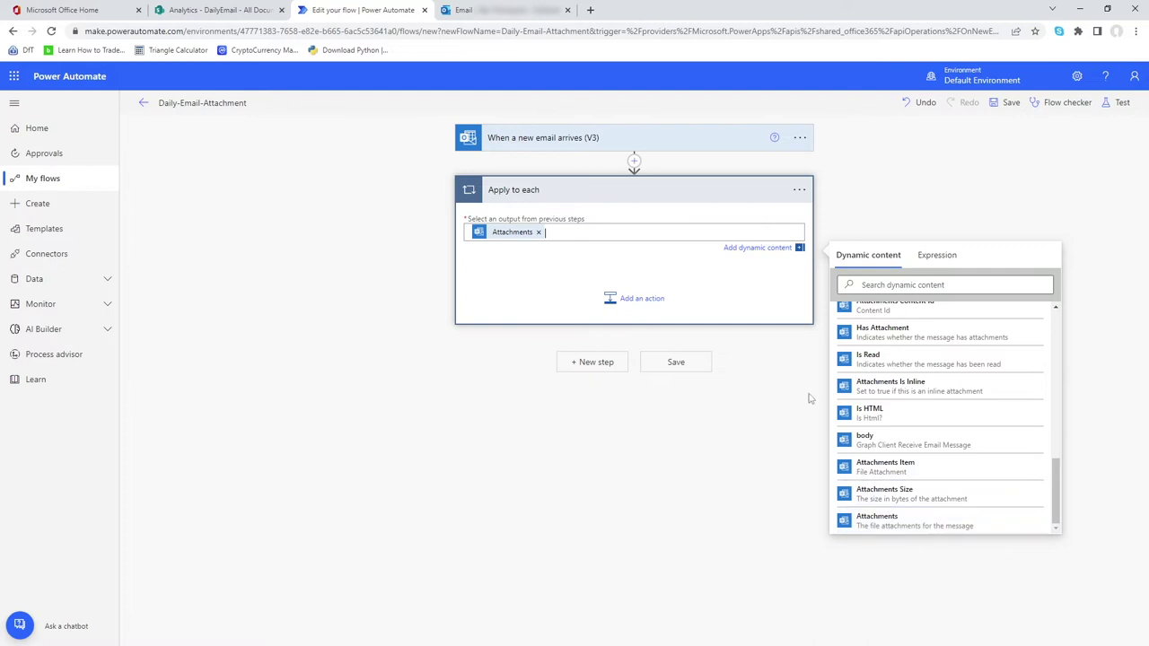
pyautogui.click(657, 261)
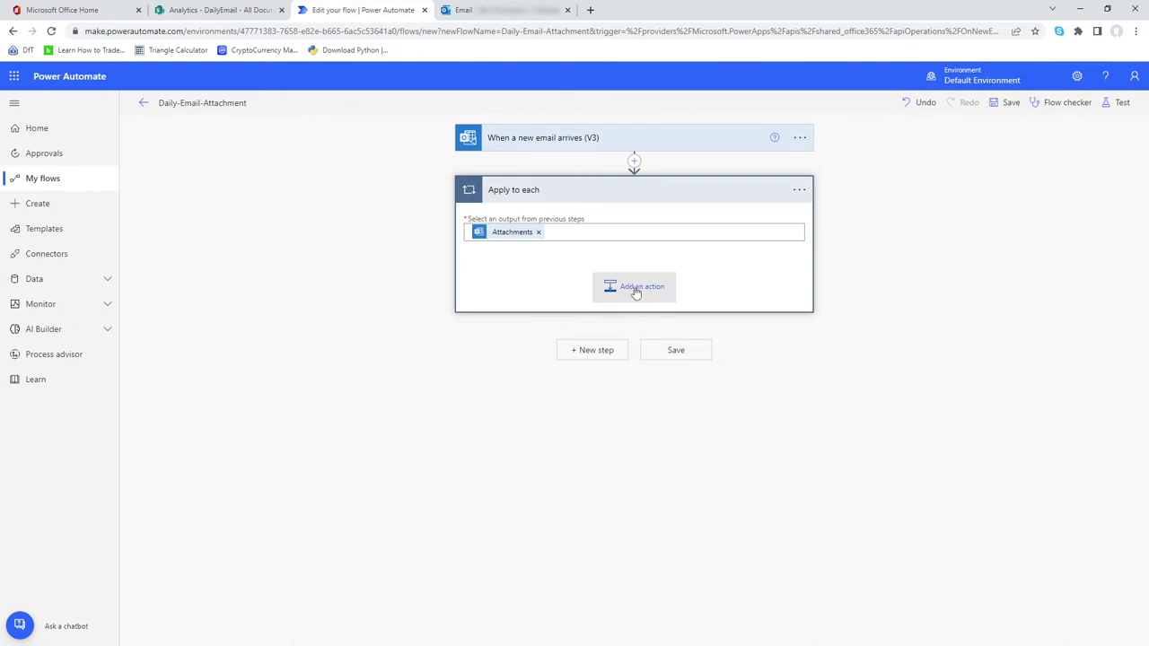
# Add the SharePoint "Create file" action inside the Apply to each loop
pyautogui.click(636, 289)
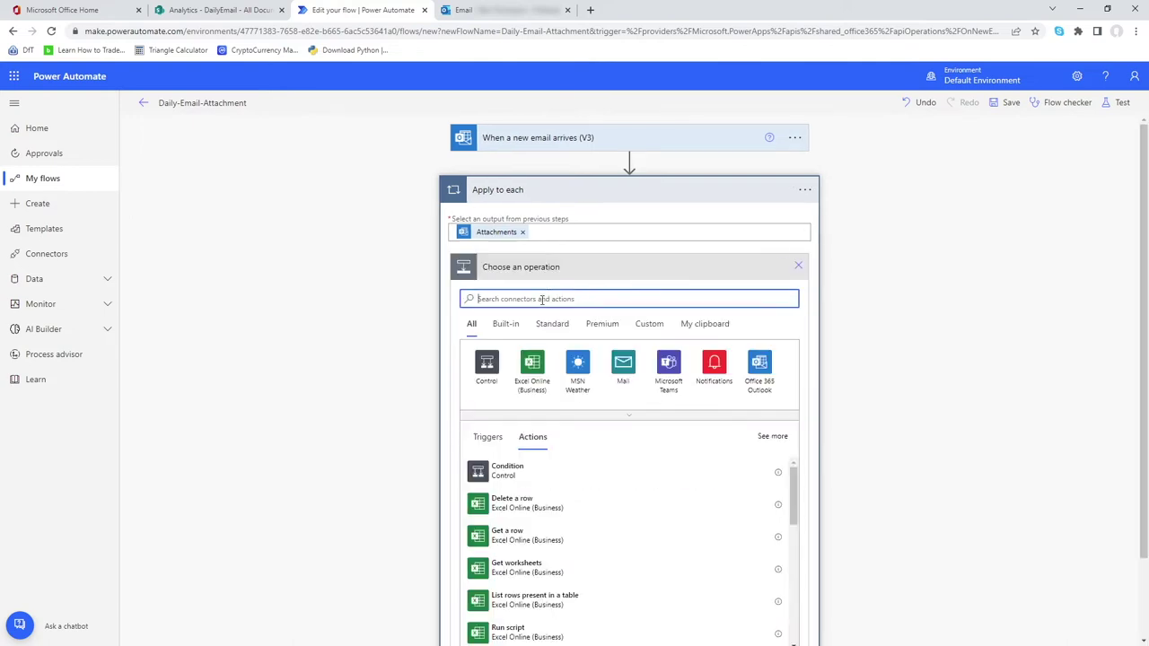
pyautogui.write('create file')
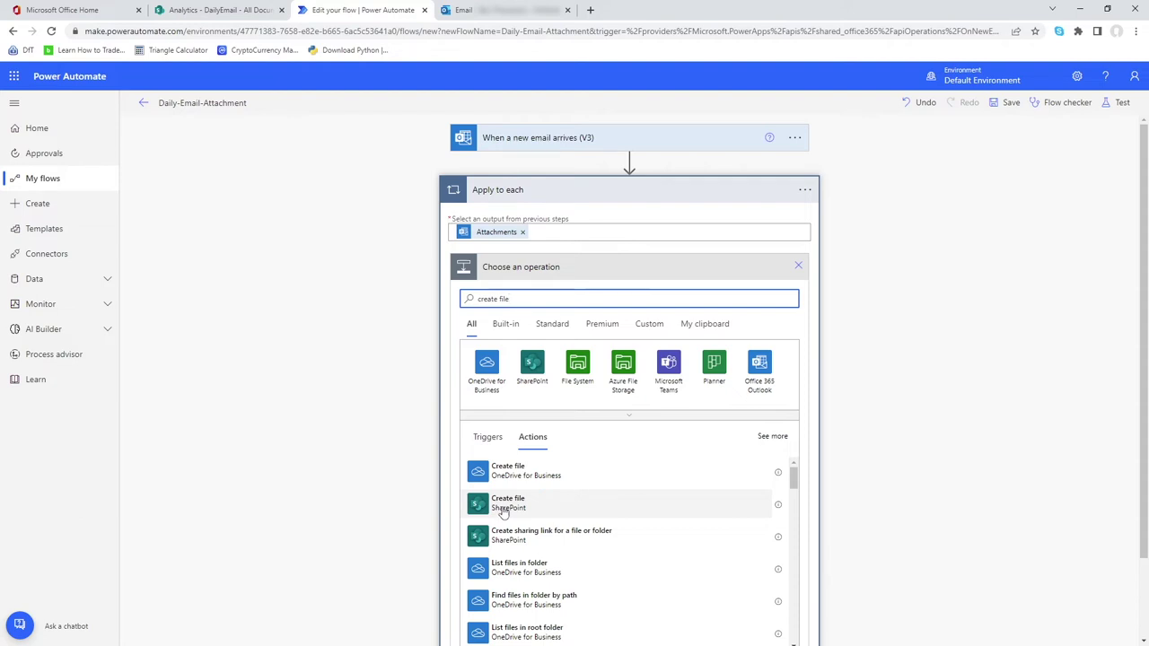
pyautogui.click(504, 508)
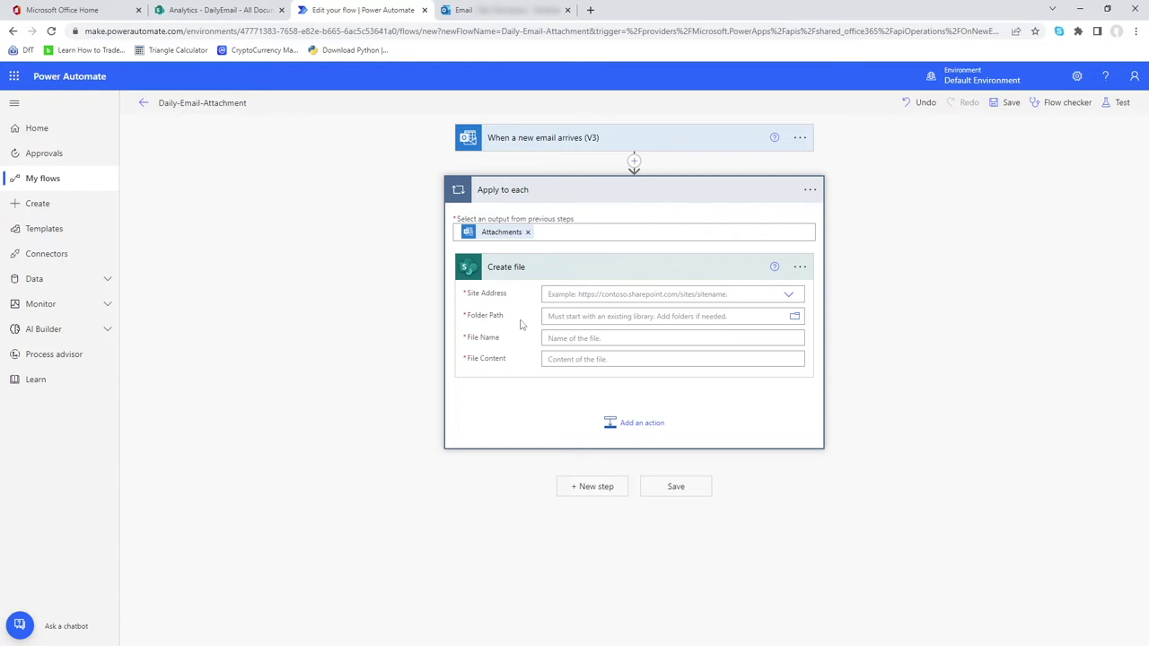
# Set the Create file action's site address to the Analytics site and its folder path to /Test Archive/DailyEmail
pyautogui.click(658, 294)
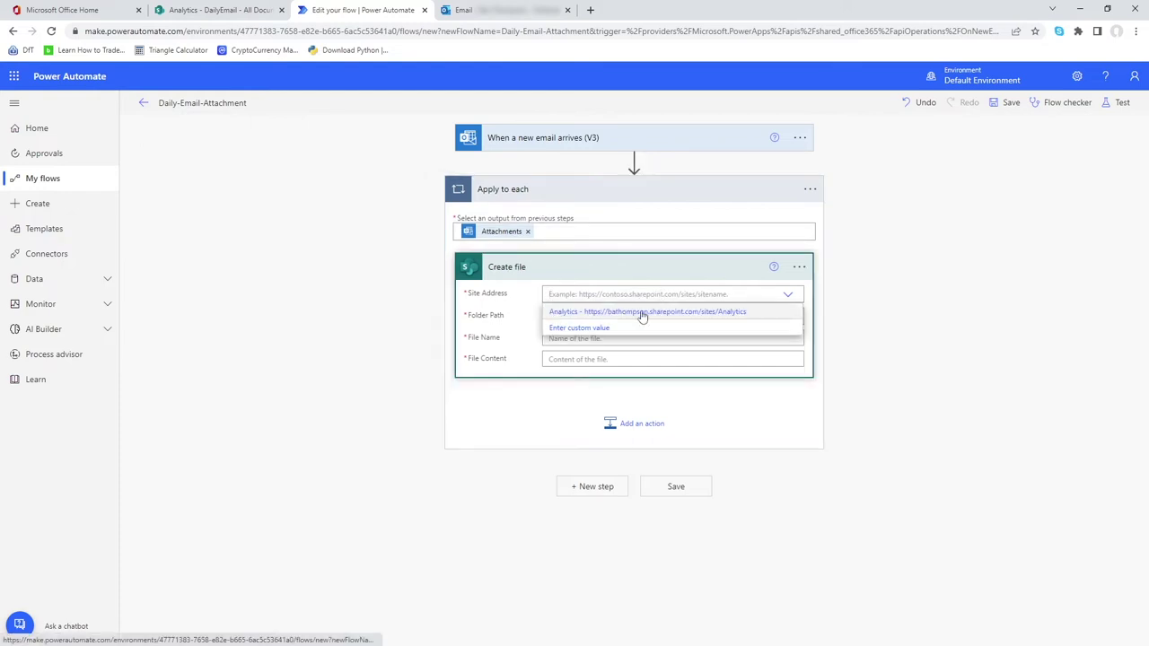
pyautogui.click(643, 314)
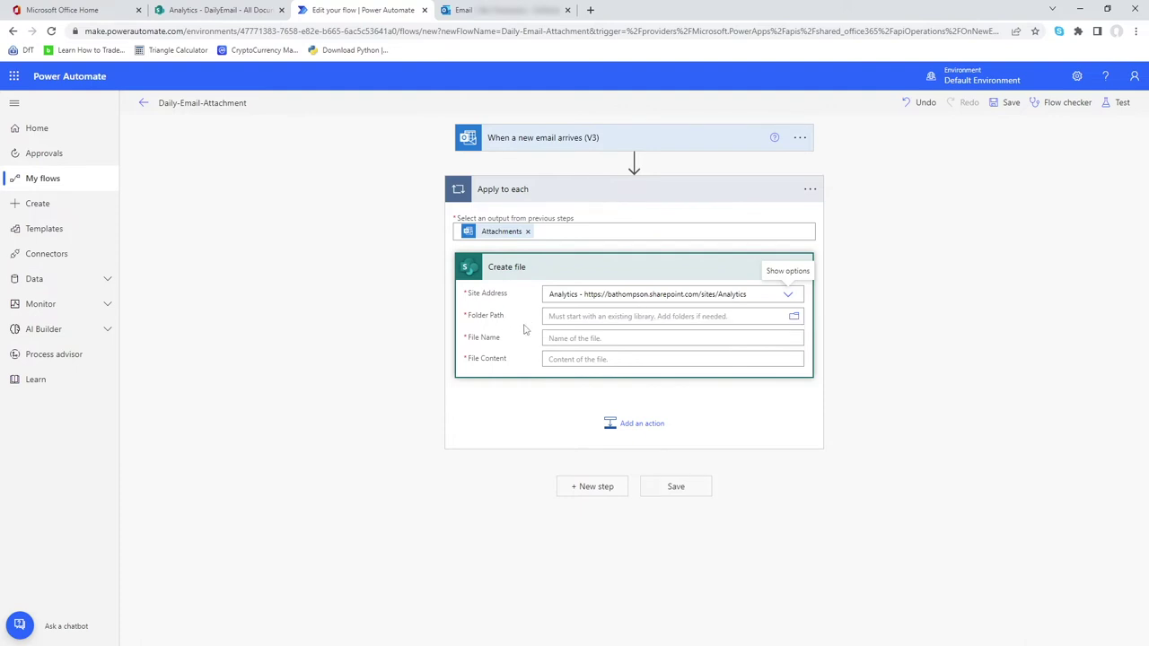
pyautogui.click(794, 318)
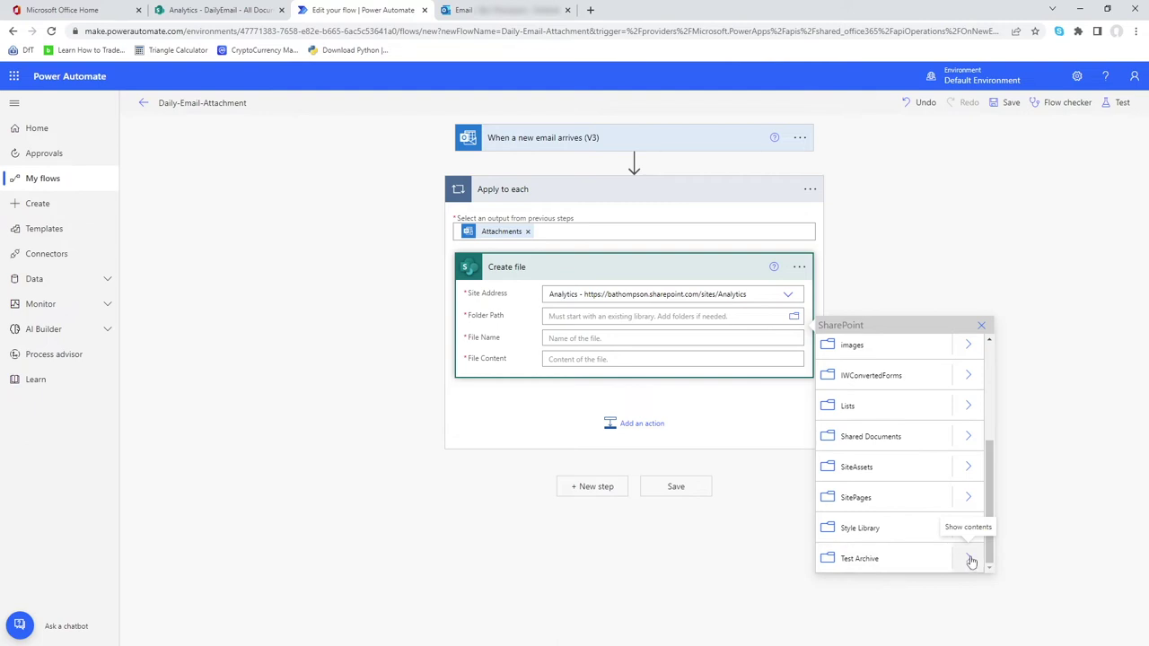
pyautogui.click(970, 561)
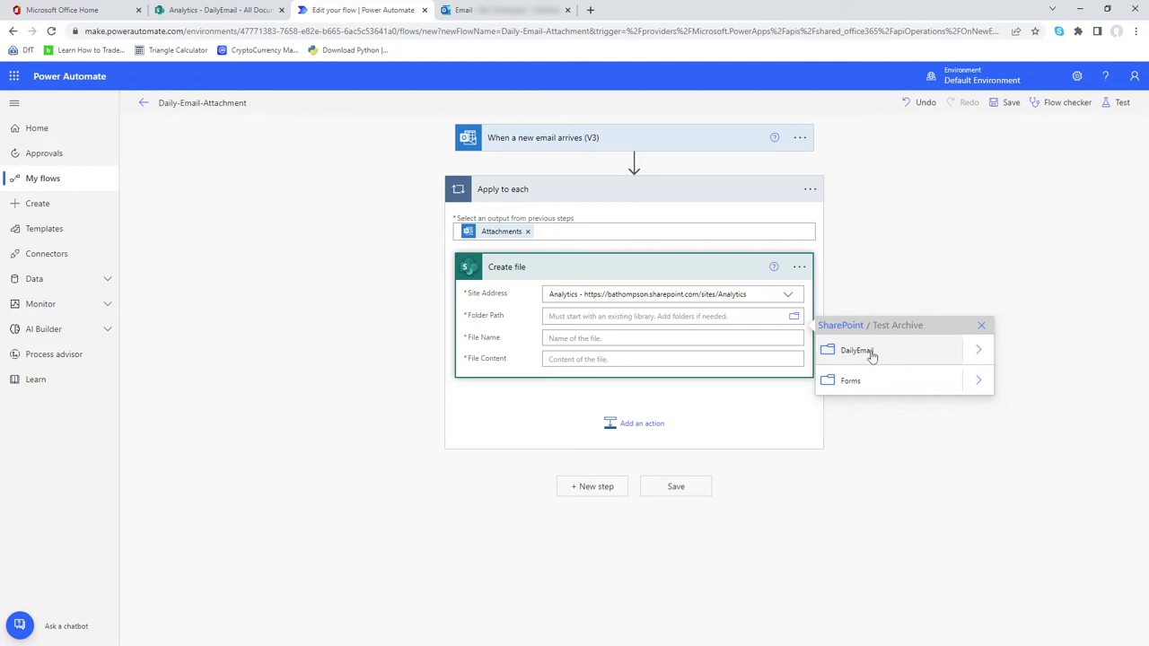
pyautogui.click(871, 354)
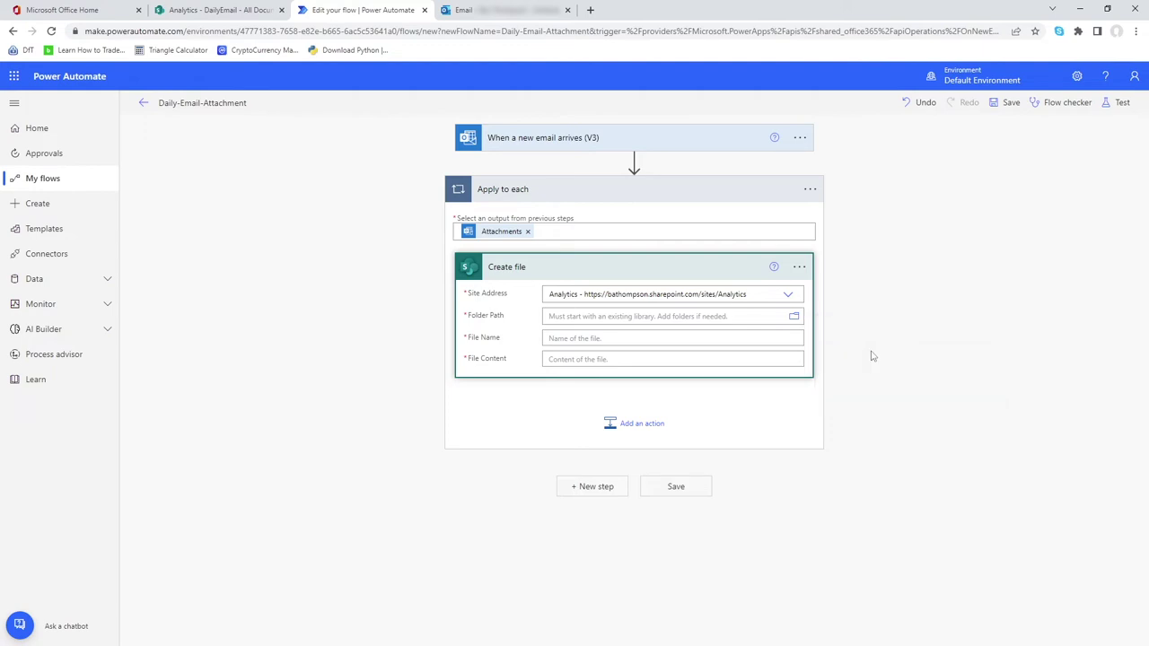
# Fill the Create file action's File Name with Attachments Name and its File Content with Attachments Content
pyautogui.click(615, 348)
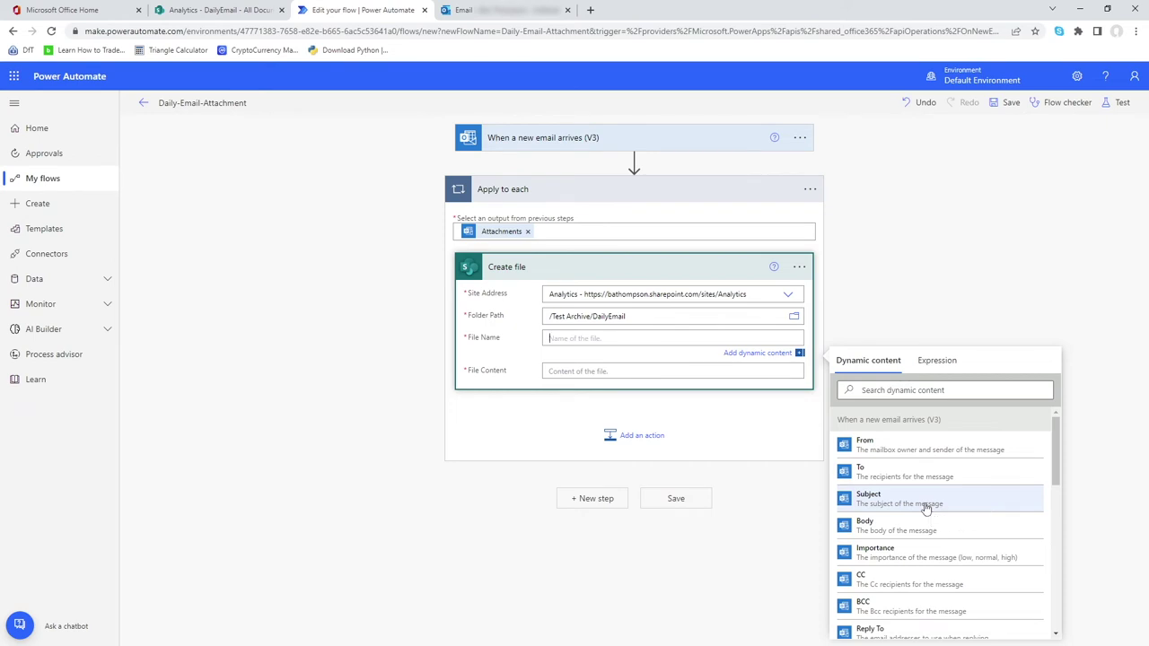
pyautogui.scroll(-8, 926, 508)
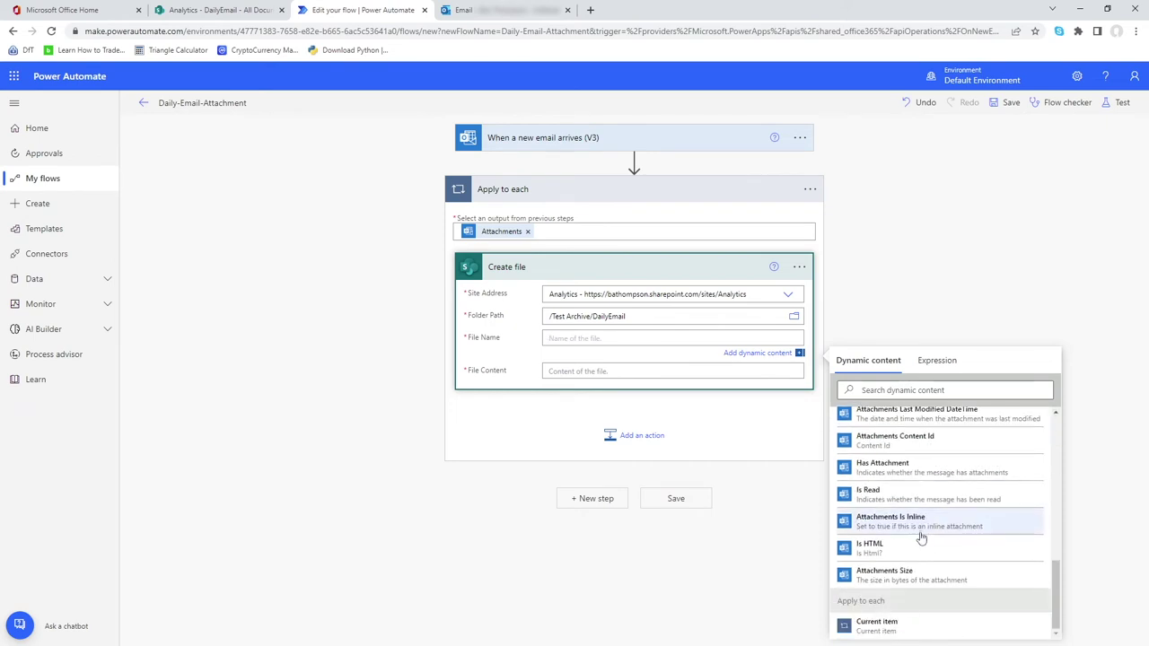
pyautogui.scroll(1, 920, 537)
pyautogui.scroll(2, 920, 536)
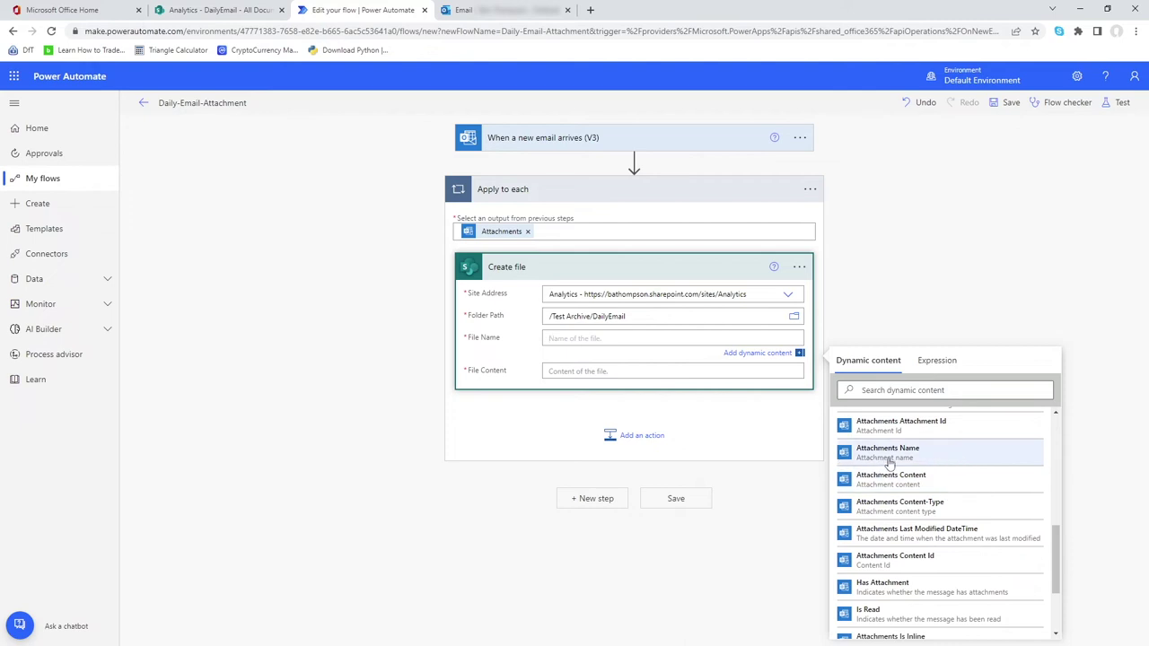
pyautogui.click(884, 456)
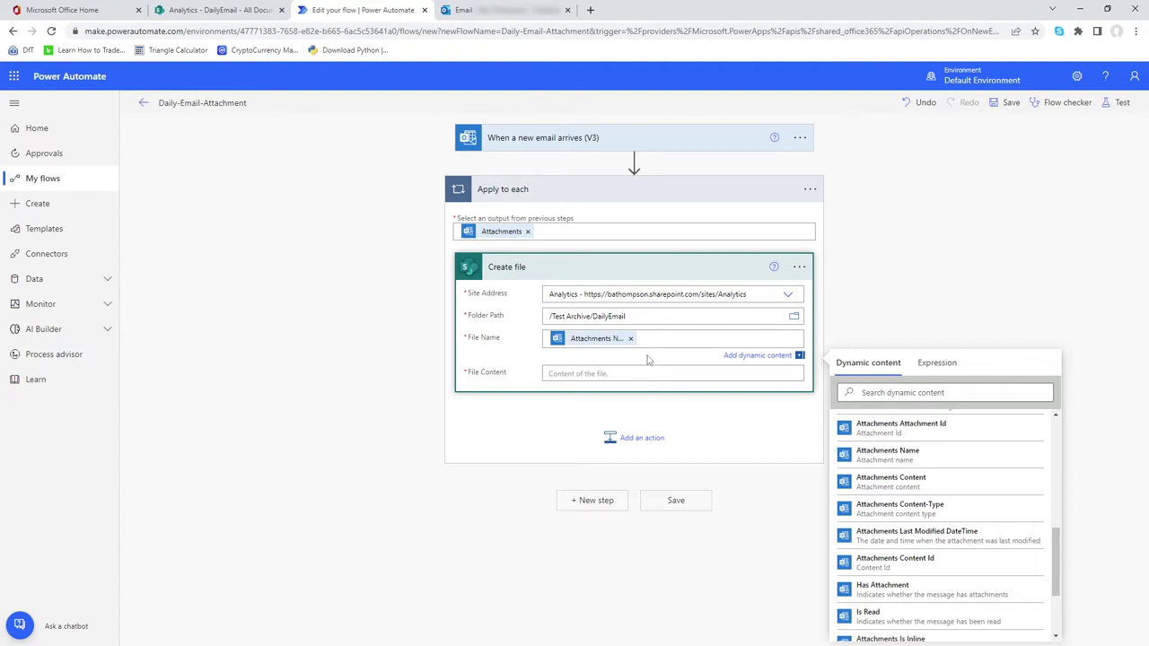
pyautogui.click(556, 374)
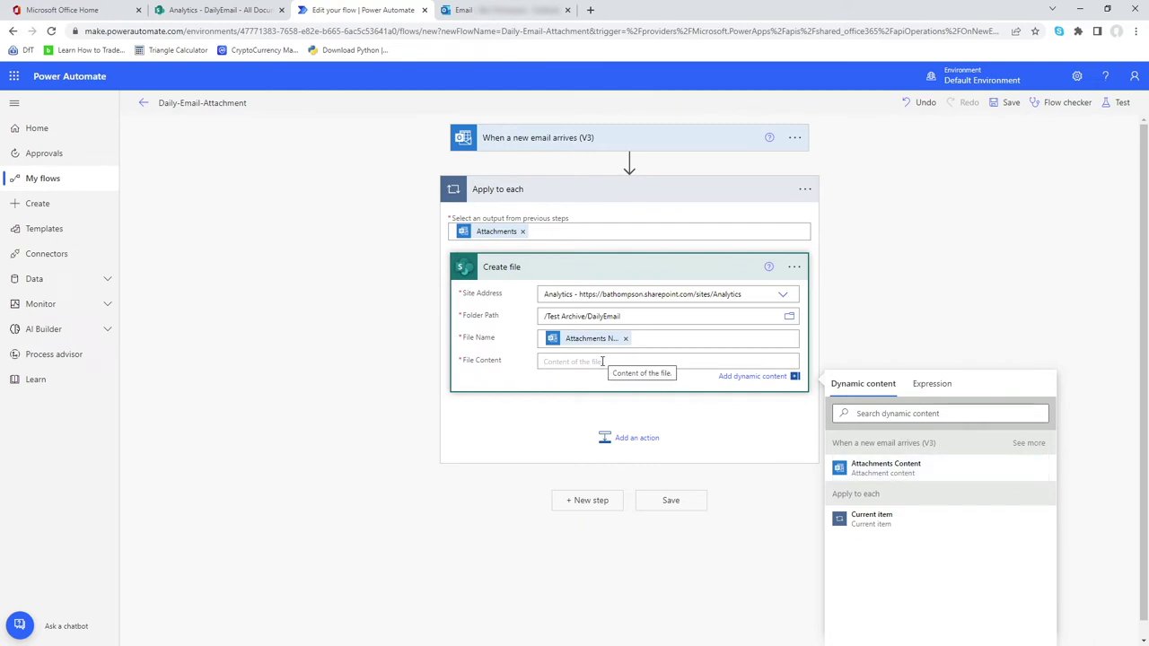
pyautogui.click(896, 476)
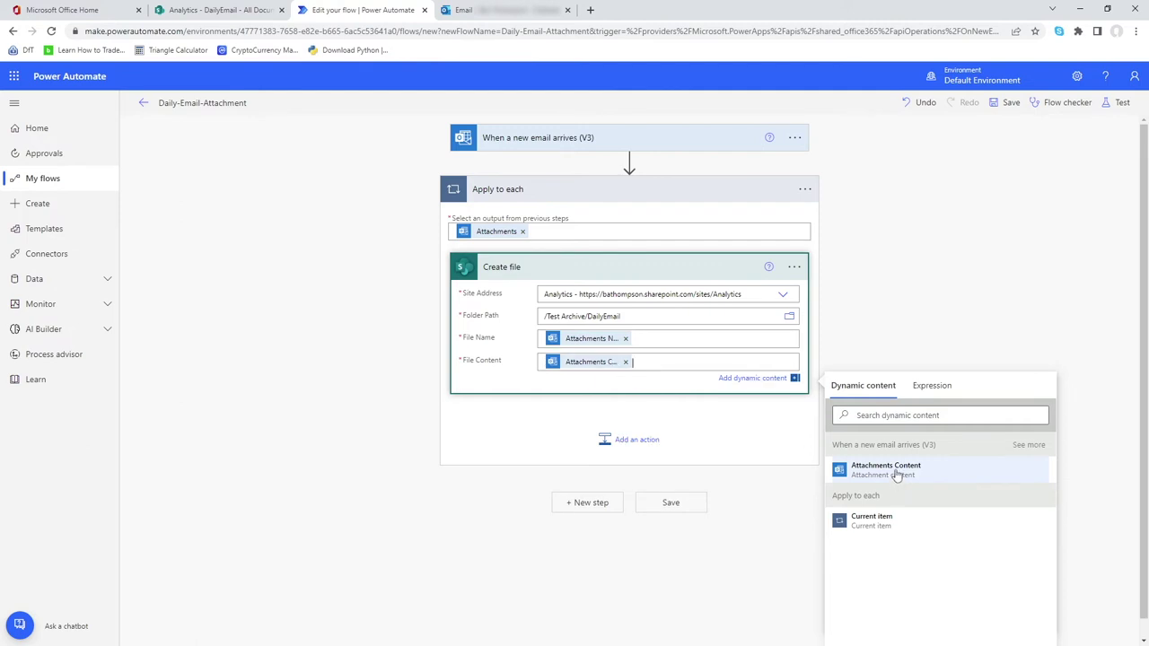
pyautogui.click(749, 499)
# Review the email trigger's advanced options, collapse them, and save the flow
pyautogui.click(628, 144)
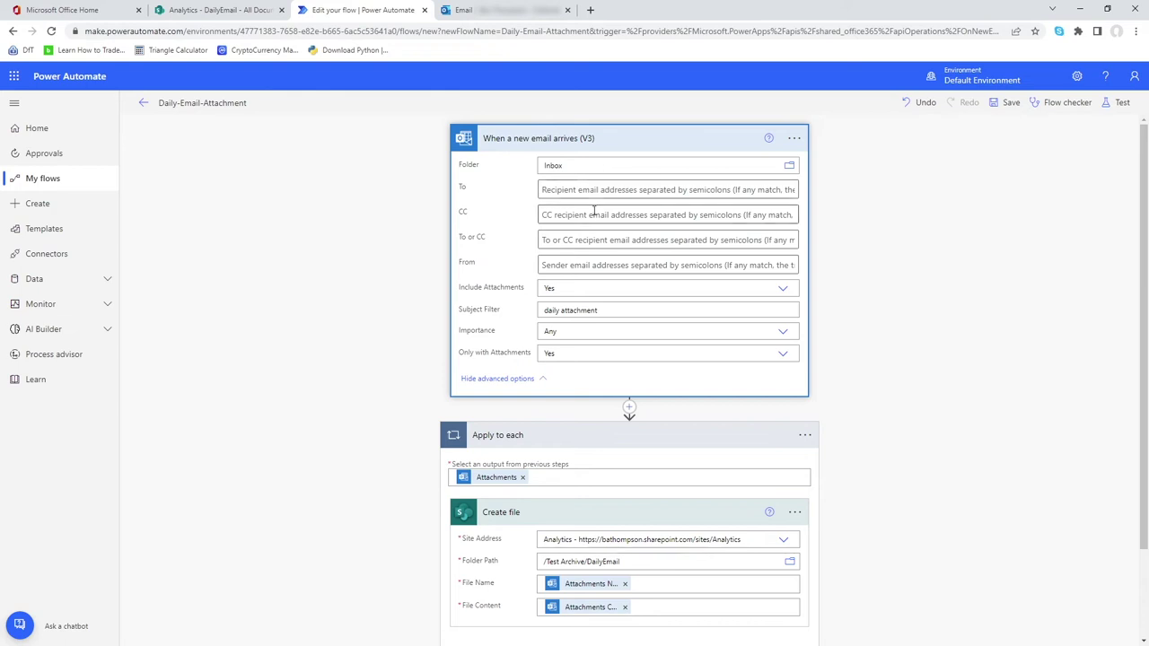
pyautogui.click(498, 379)
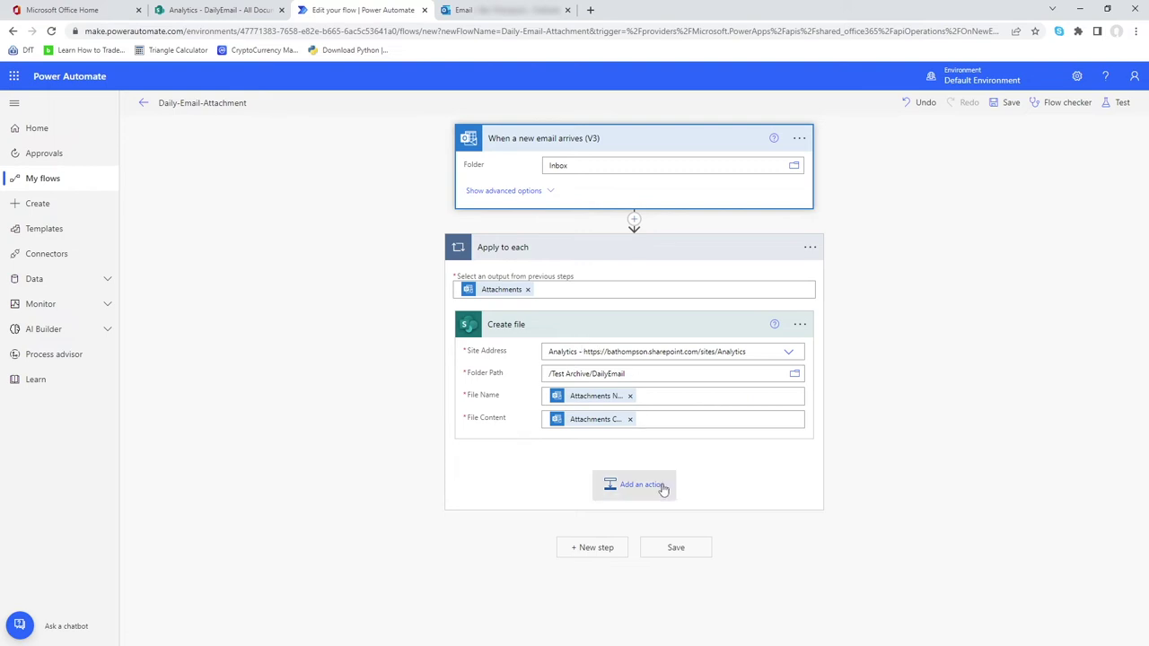
pyautogui.click(677, 548)
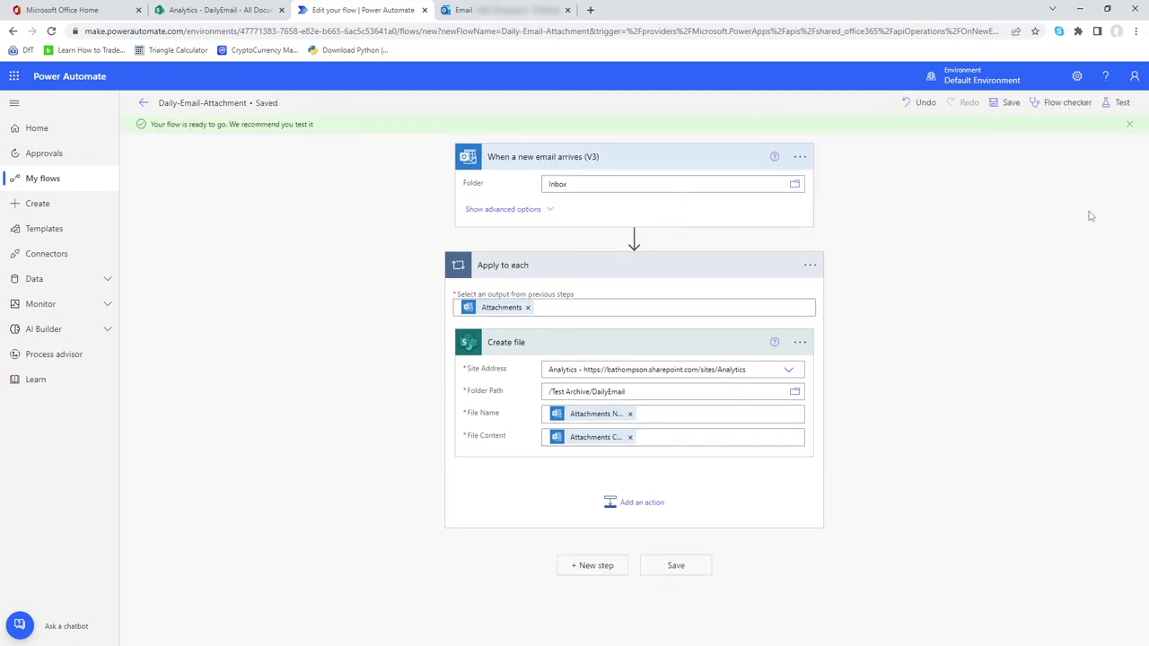
# Start a manual test of the flow and switch to the Outlook inbox
pyautogui.click(1118, 103)
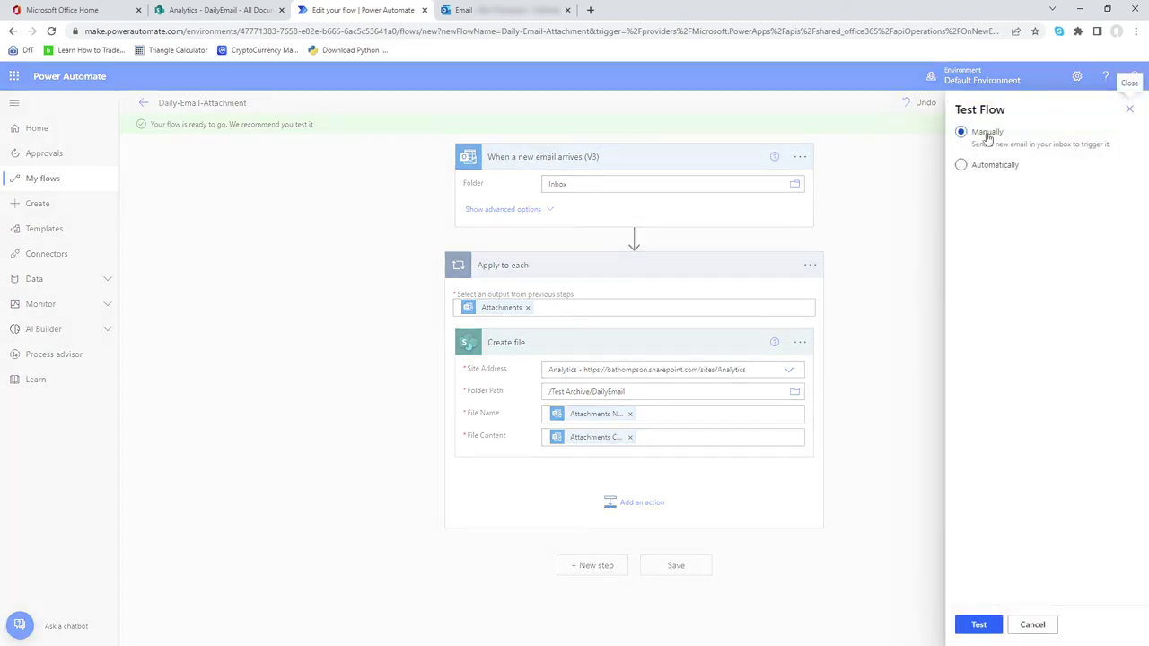
pyautogui.click(977, 623)
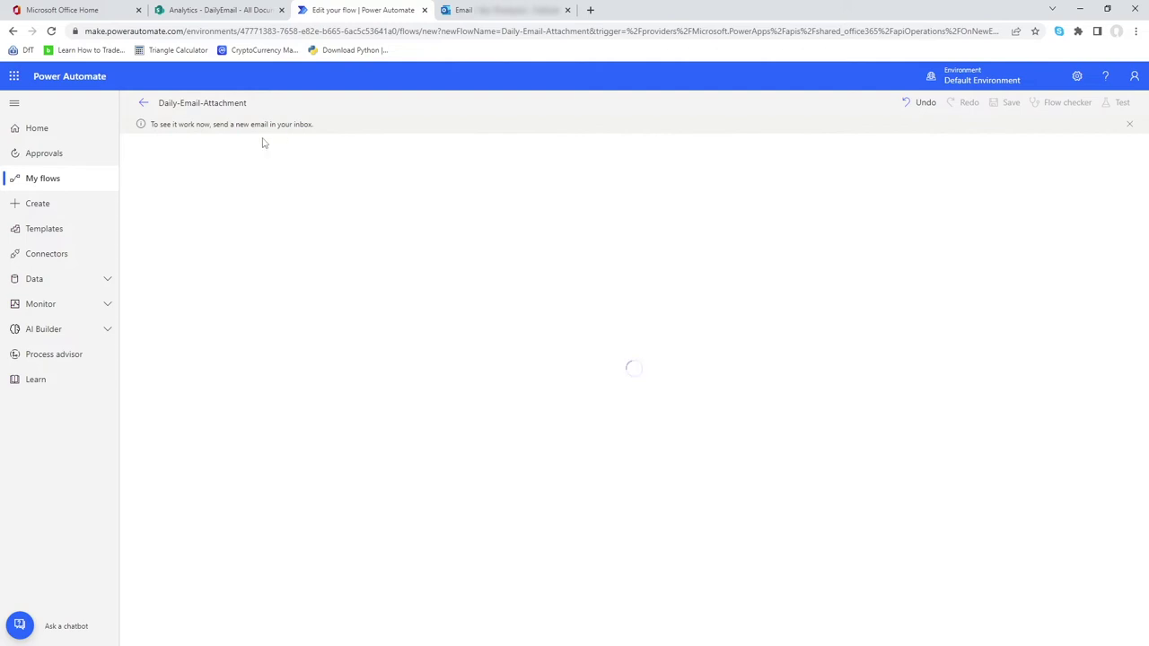
pyautogui.click(491, 14)
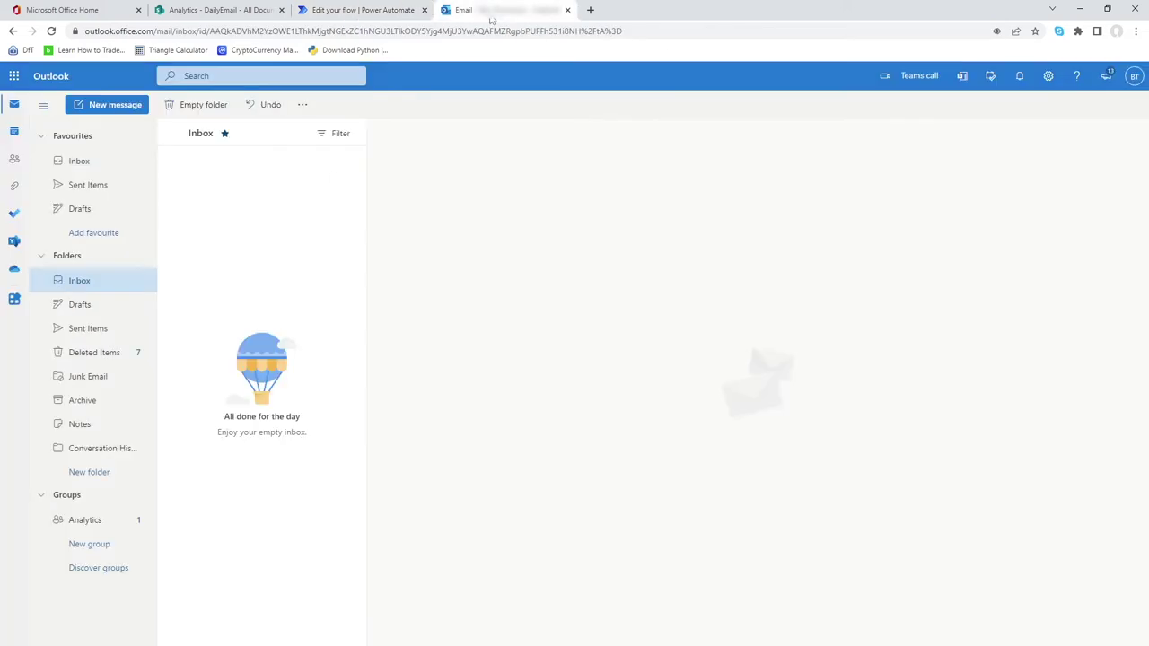
# Send a new email to the test mailbox's address with the subject "daily attachment" and StaffUpload.csv attached
pyautogui.click(123, 106)
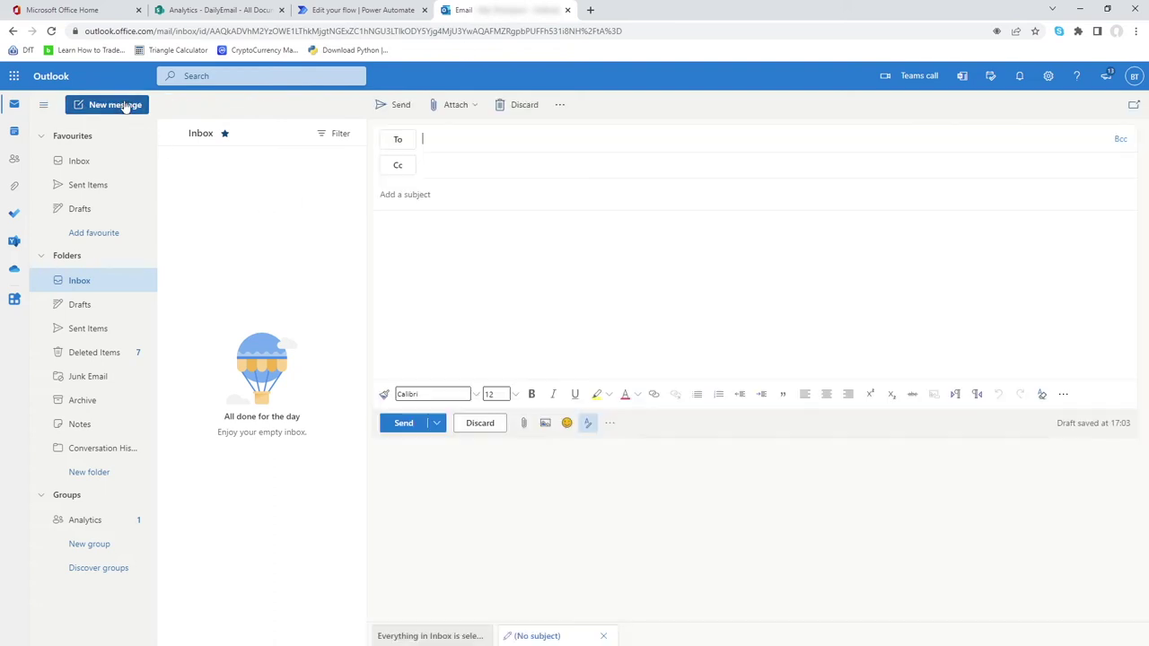
pyautogui.write('E')
pyautogui.click(453, 167)
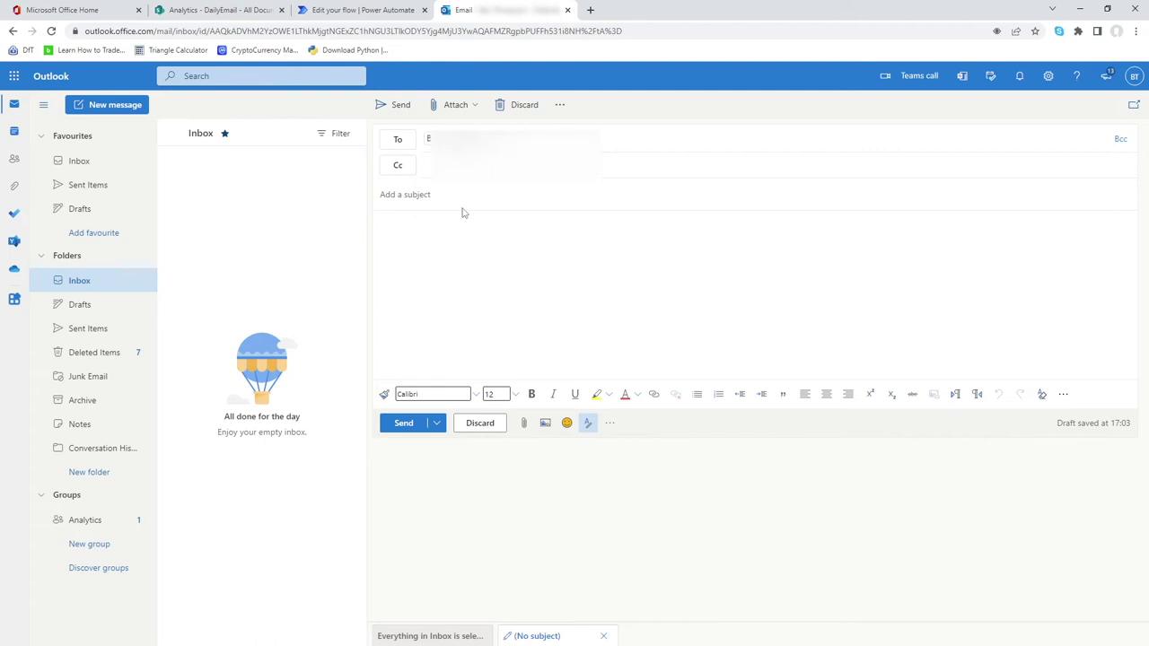
pyautogui.write('daily at')
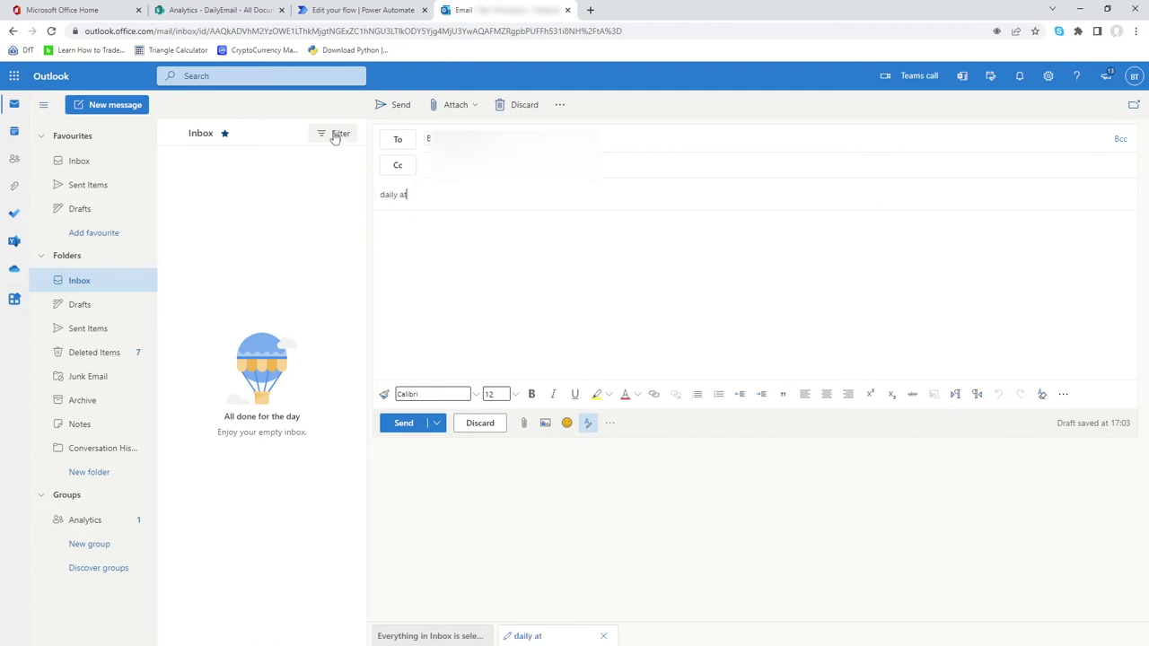
pyautogui.write('tachment')
pyautogui.click(440, 247)
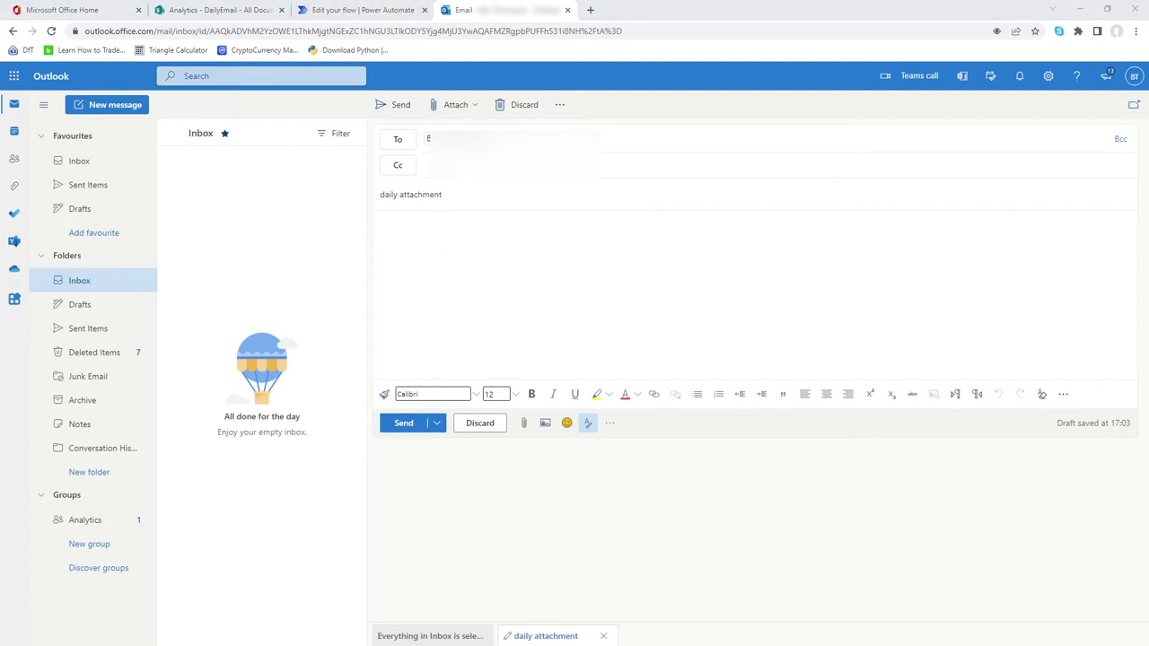
pyautogui.moveTo(1140, 296); pyautogui.dragTo(562, 294)
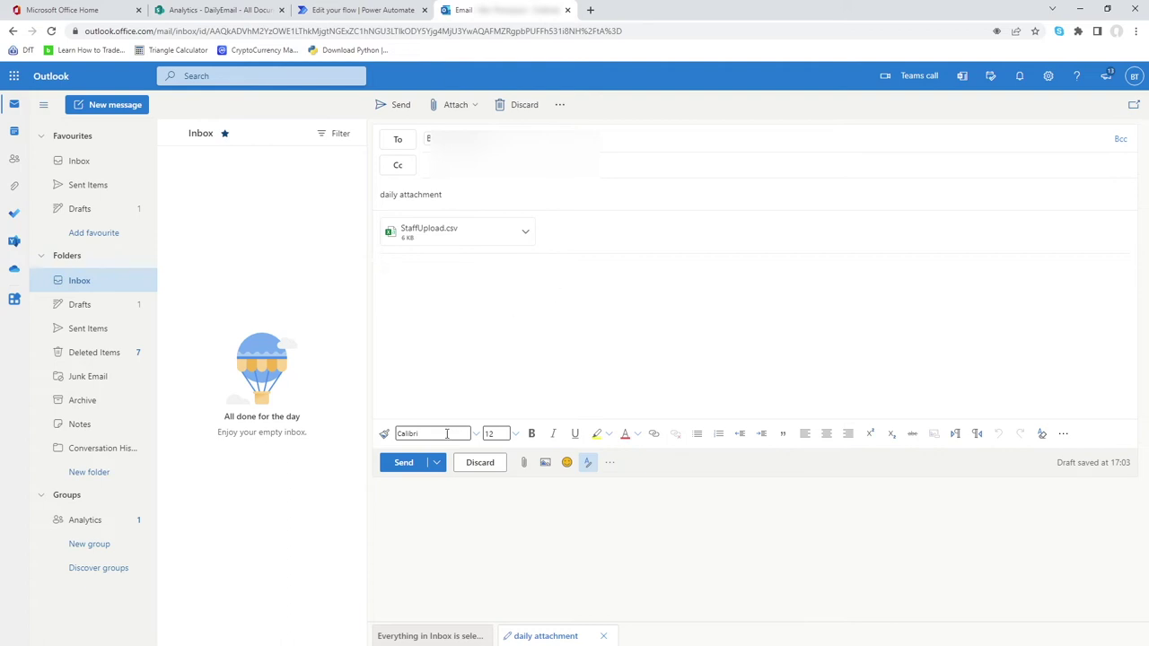
pyautogui.click(404, 463)
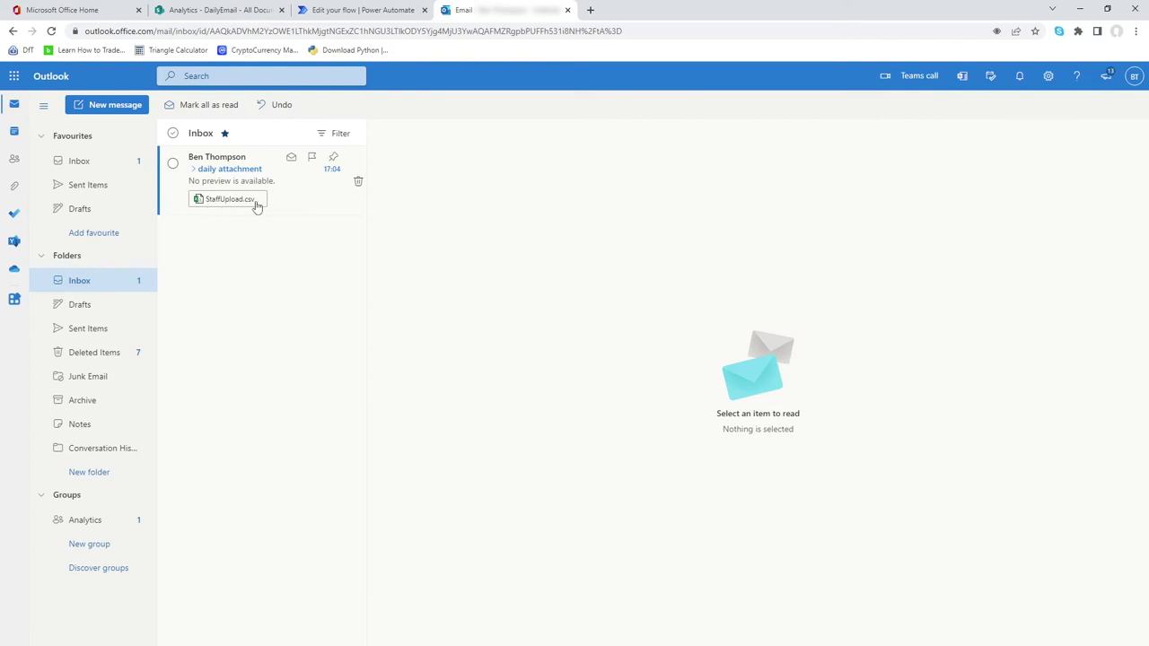
# Check the flow run in Power Automate, including its Apply to each details, and the DailyEmail folder in SharePoint
pyautogui.click(368, 13)
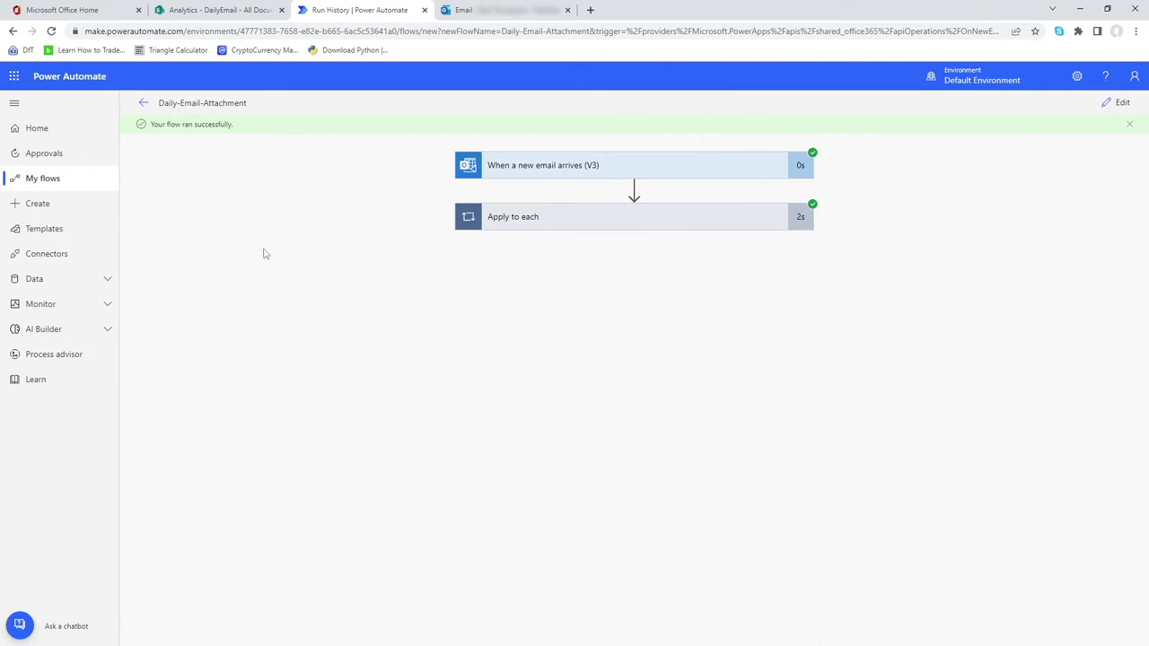
pyautogui.click(220, 10)
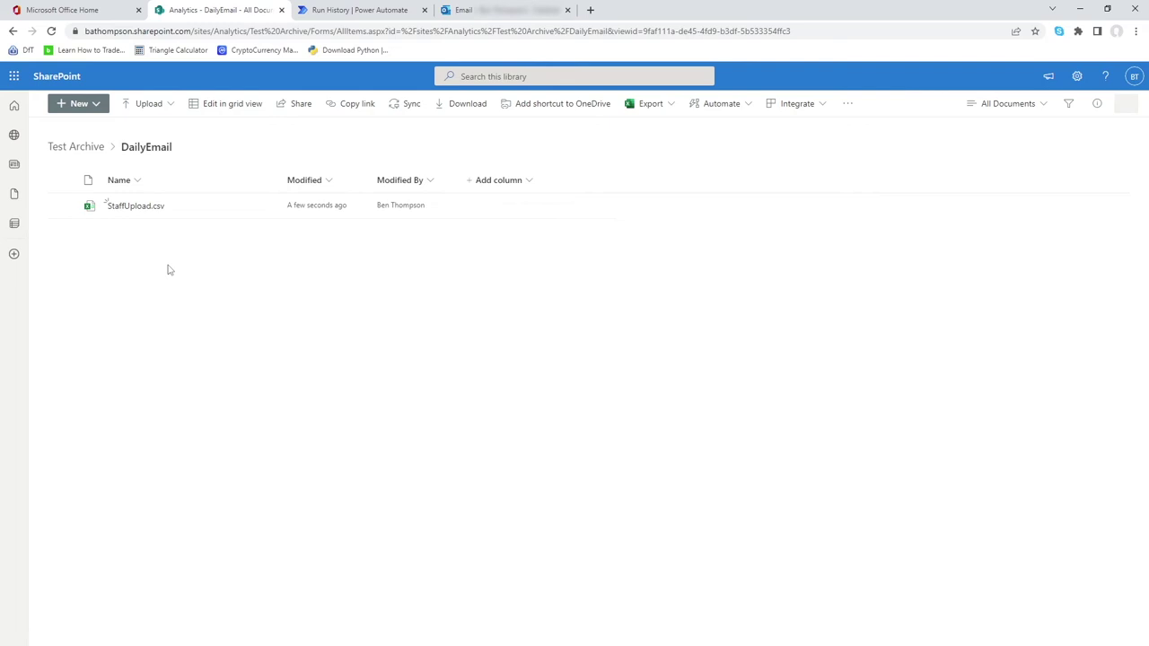
pyautogui.moveTo(146, 210)
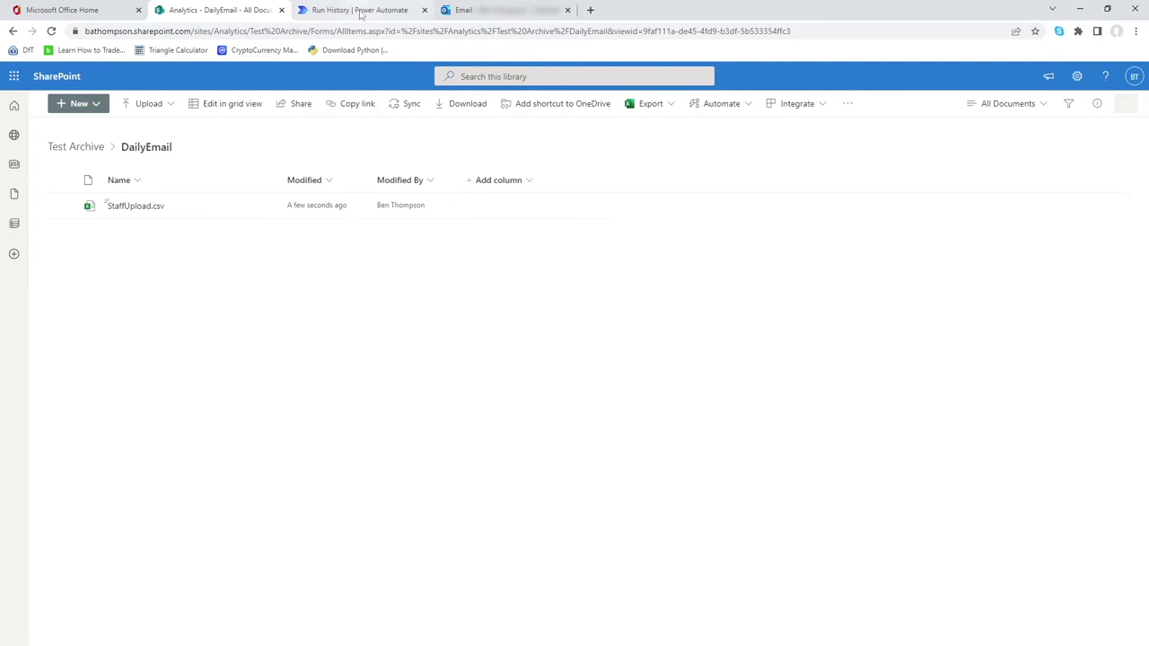
pyautogui.click(361, 11)
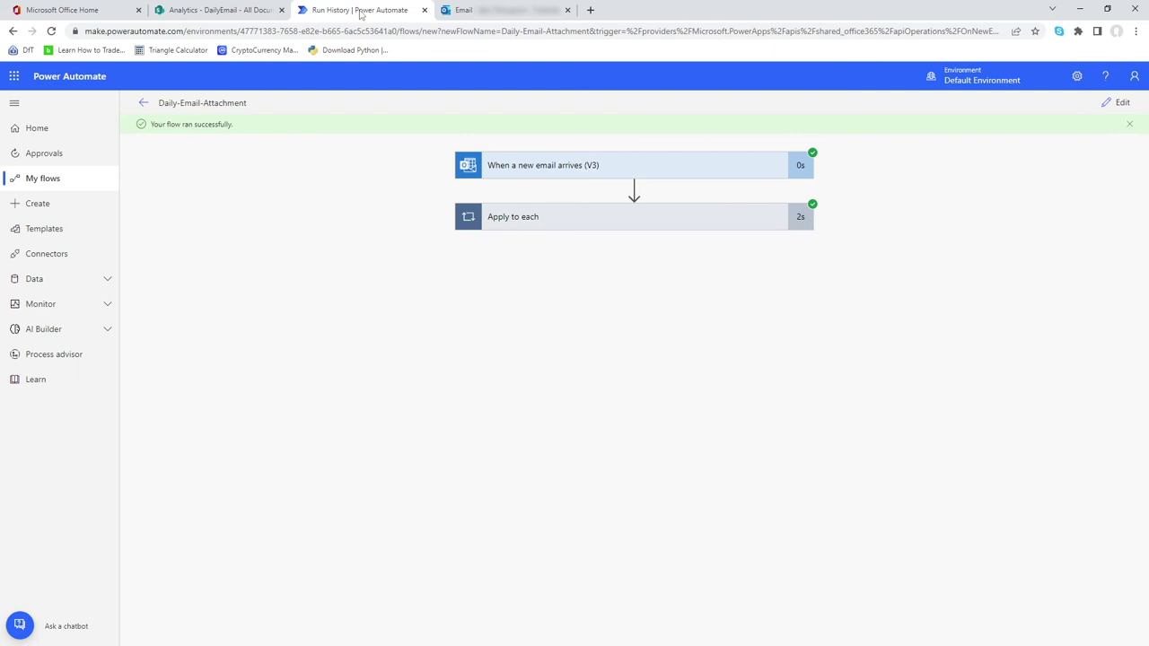
pyautogui.click(572, 225)
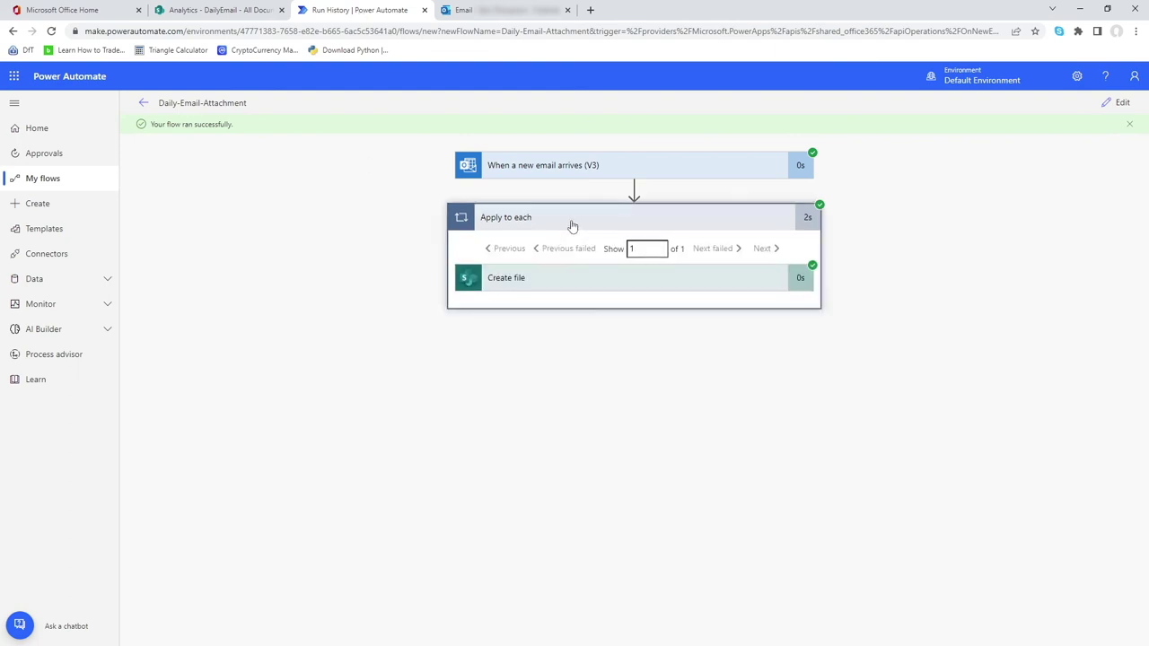
# Reopen the flow for editing and remove Attachments Name from the Create file action's File Name
pyautogui.click(1119, 104)
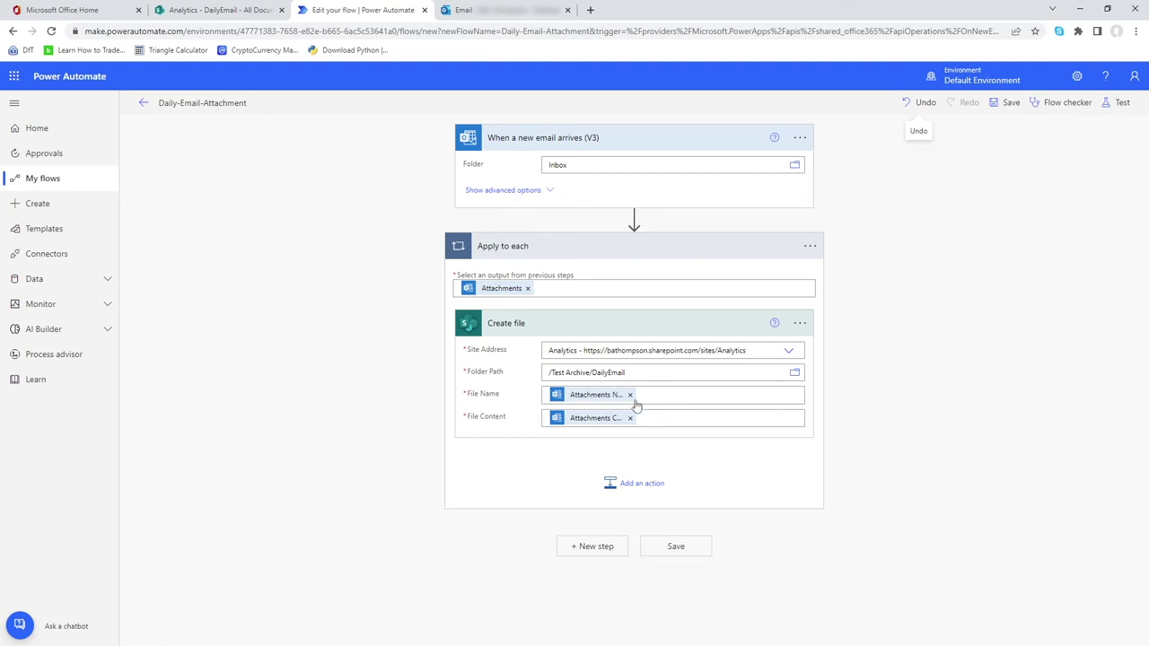
pyautogui.click(550, 395)
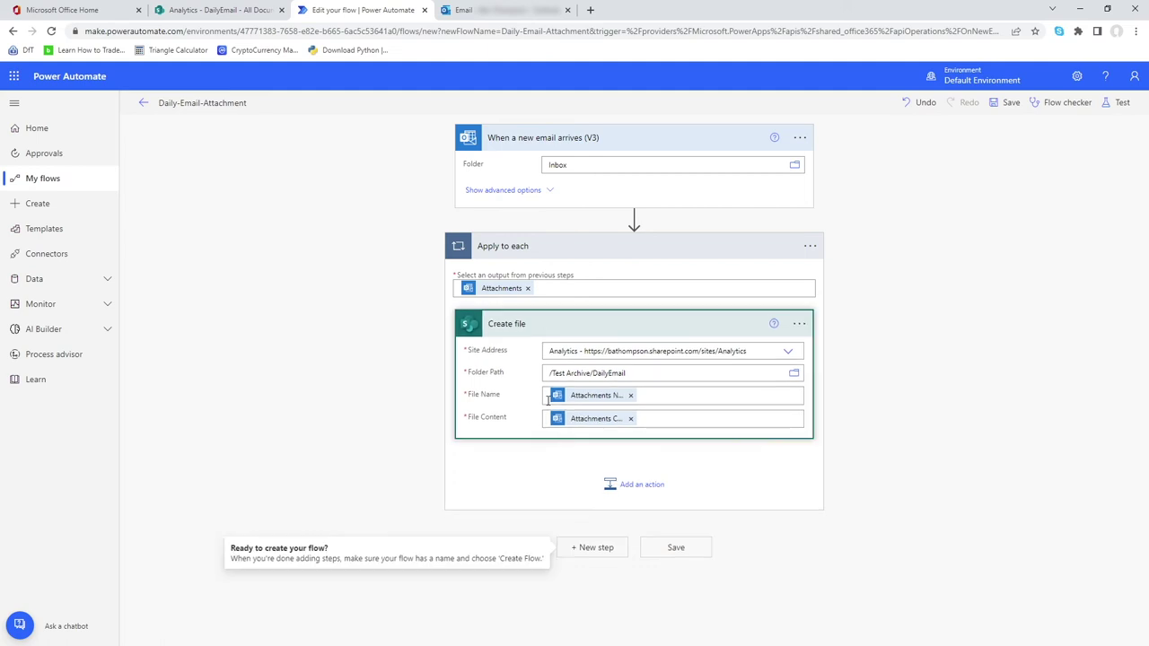
pyautogui.click(630, 396)
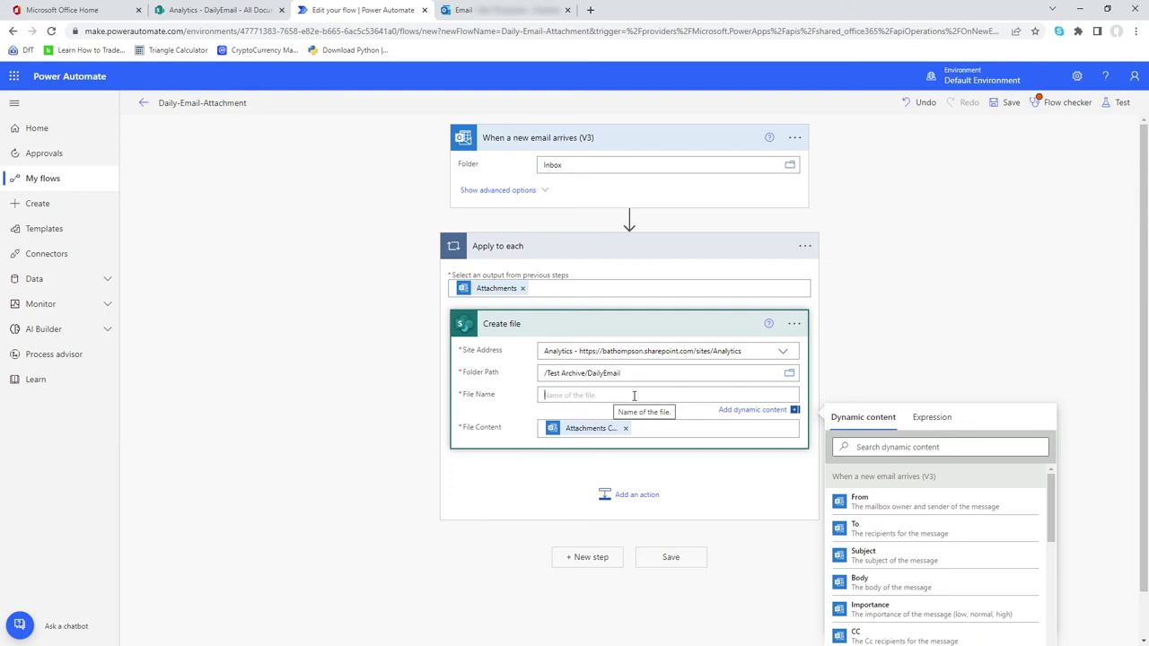
# Write the expression formatDateTime(utcNow(),'yyyyMMdd') for the Create file action's File Name
pyautogui.click(933, 420)
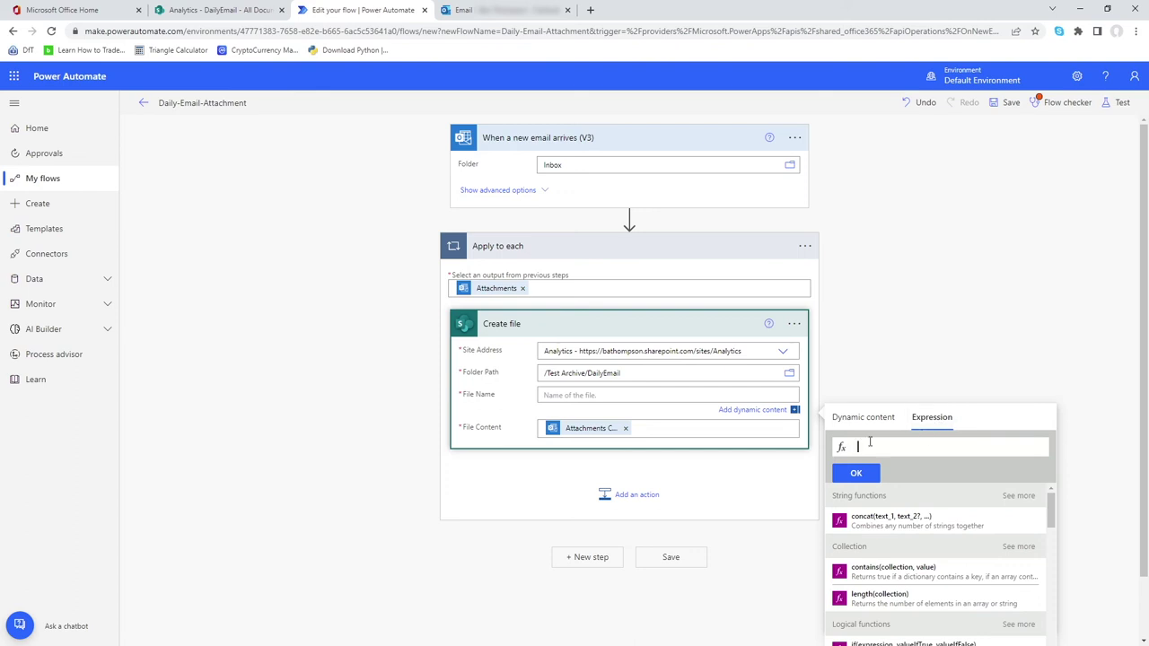
pyautogui.write('for')
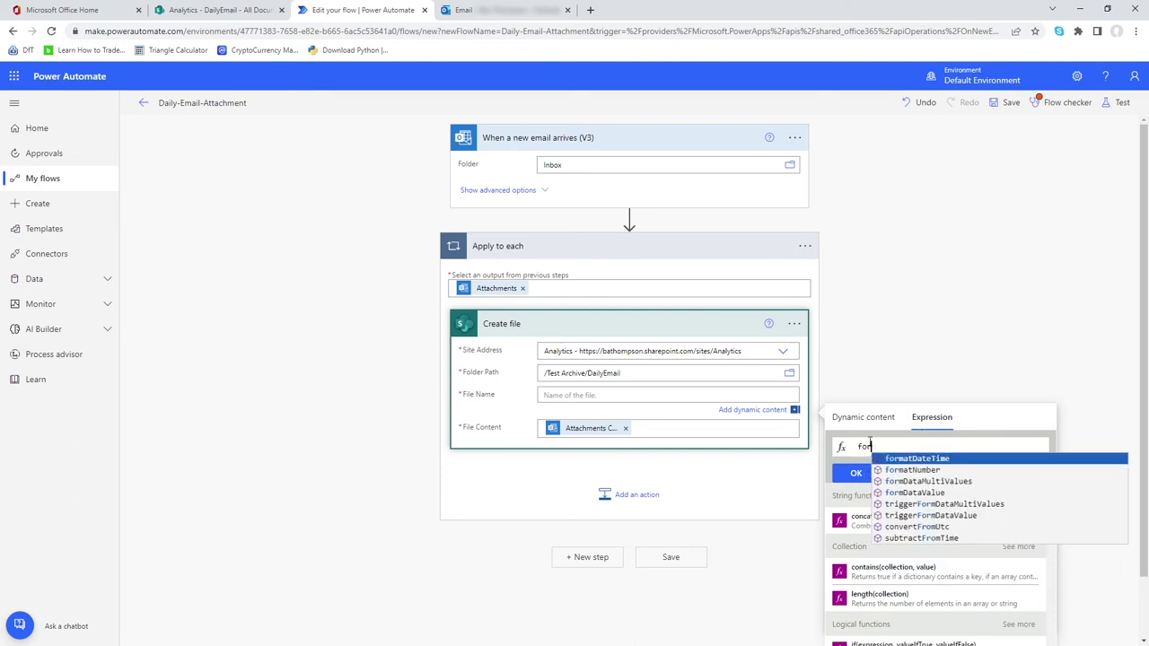
pyautogui.press('Return')
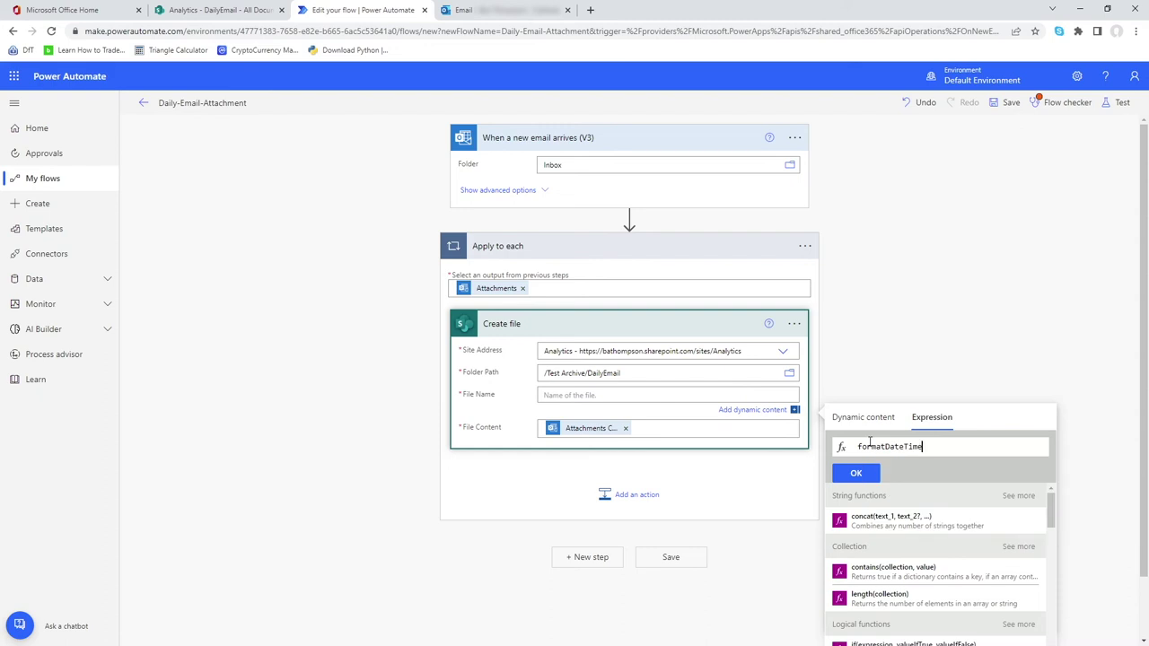
pyautogui.write('(')
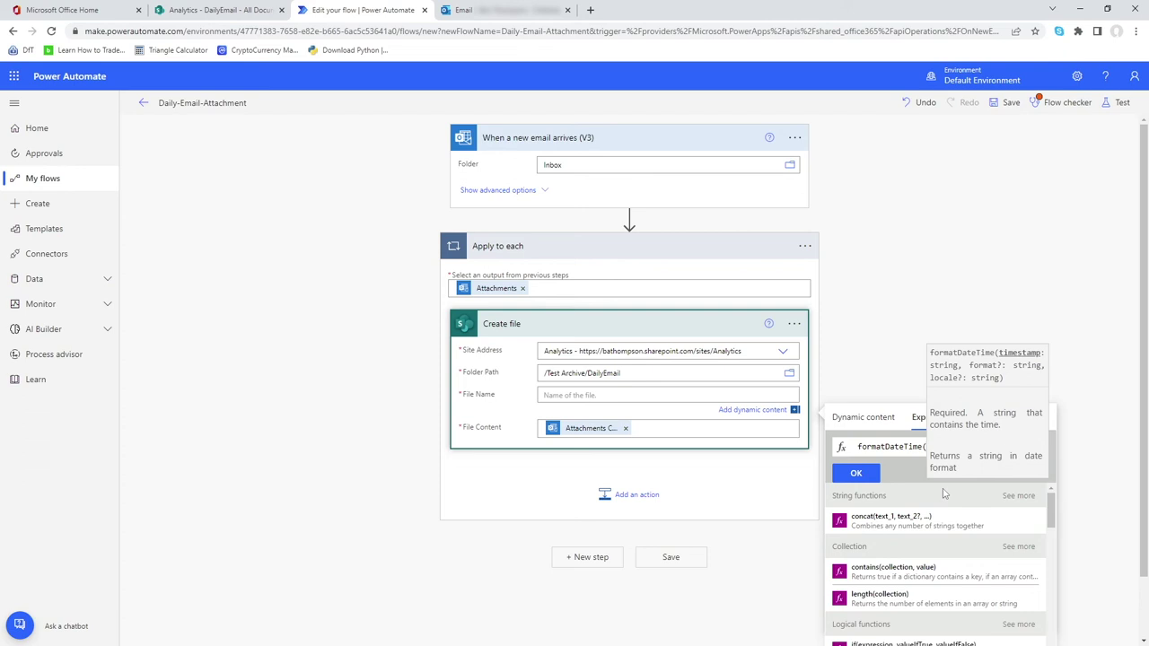
pyautogui.write('utcNow()')
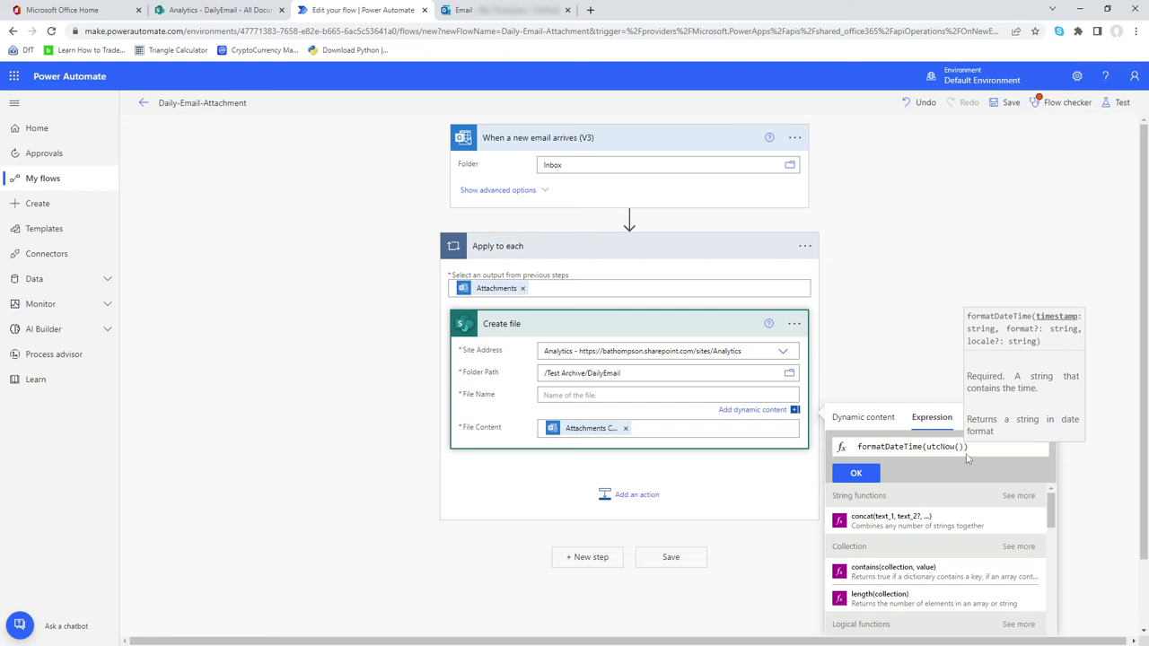
pyautogui.write(',')
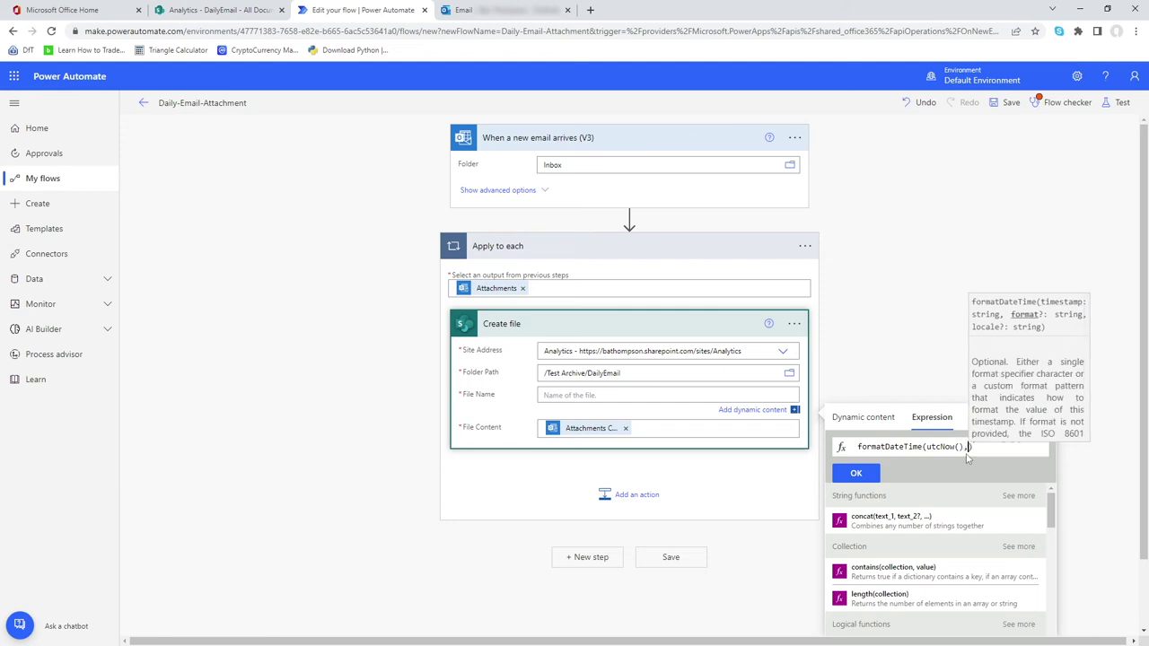
pyautogui.write("'")
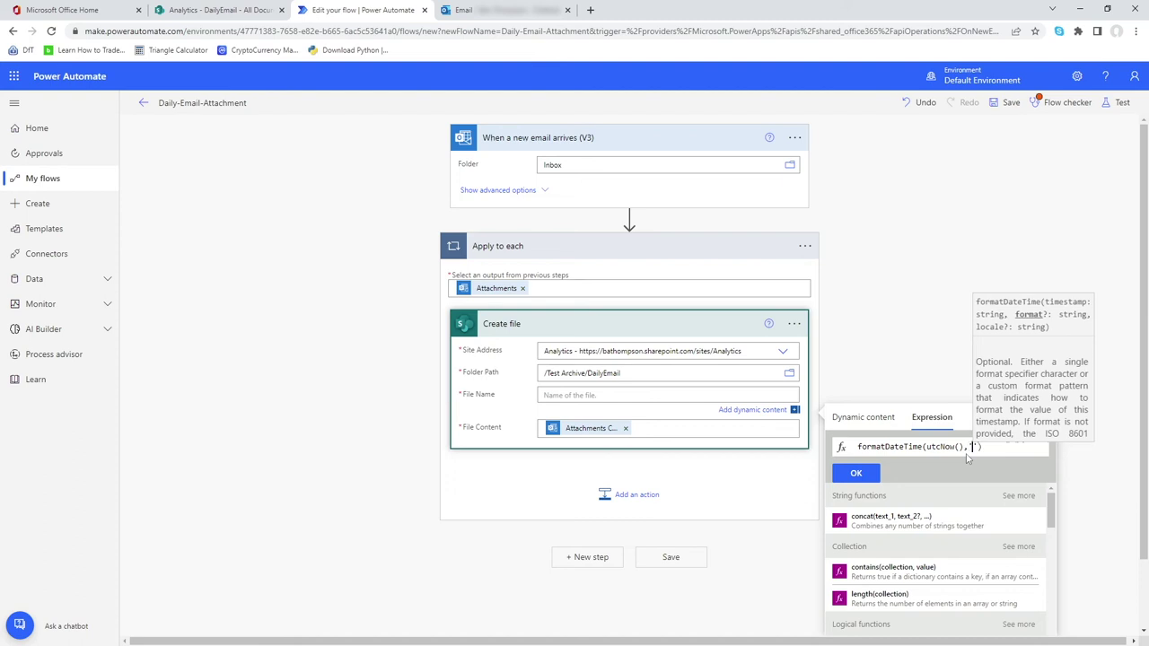
pyautogui.write('yyyy')
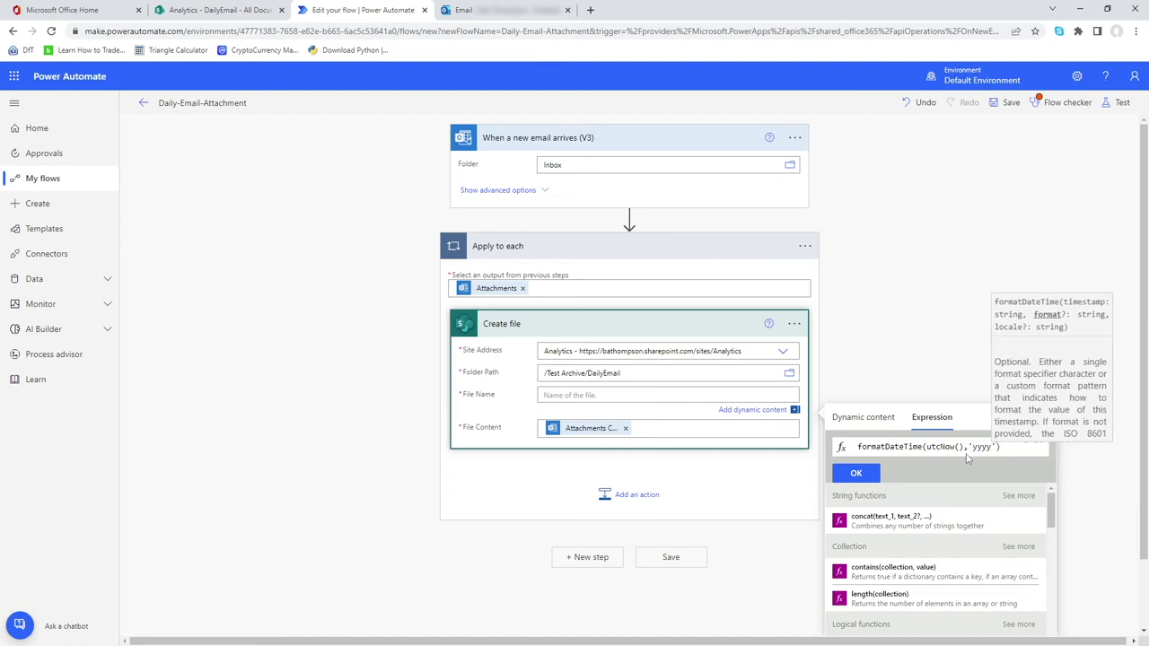
pyautogui.write('MM')
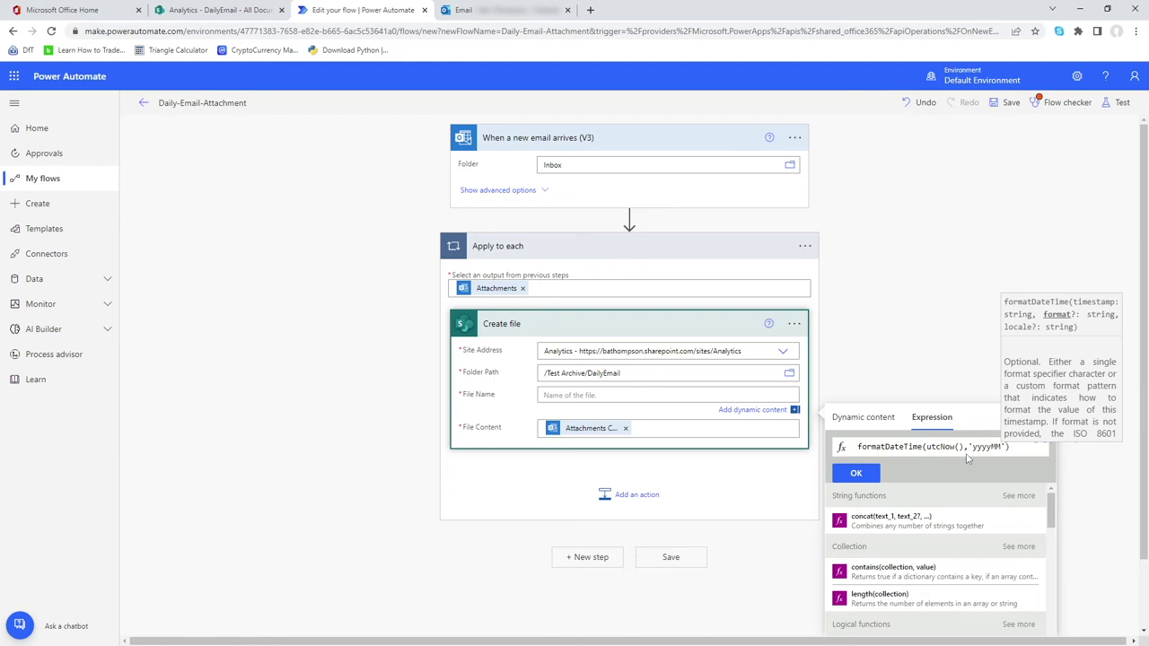
pyautogui.write('dd')
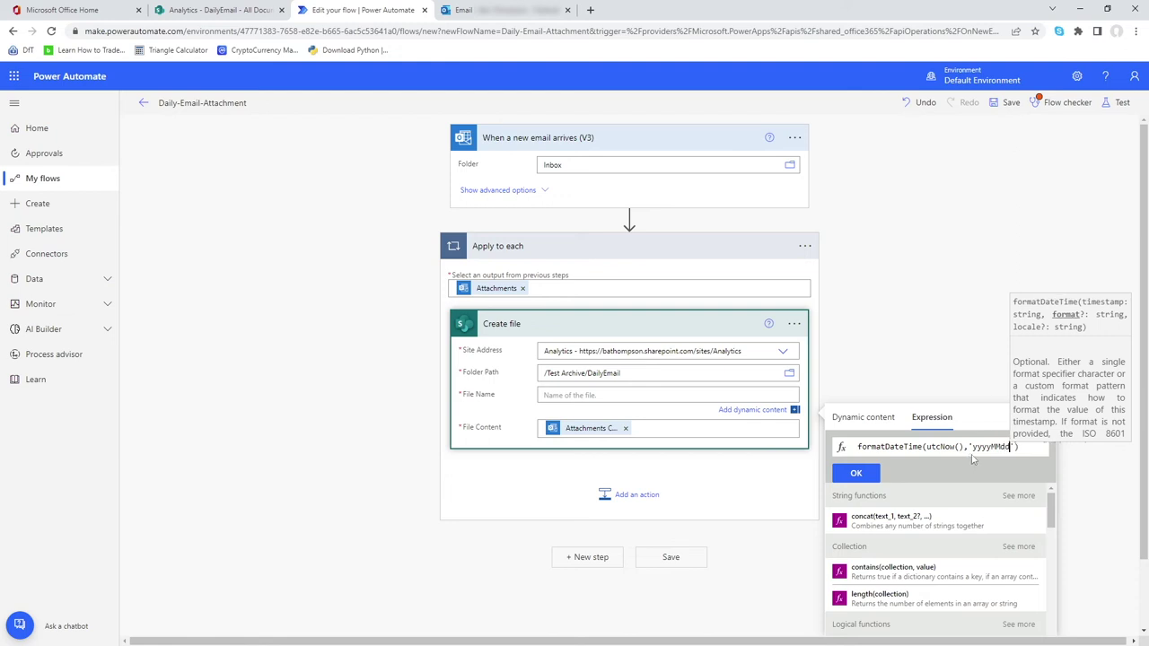
# Wrap the date expression in concat with a trailing '_' and insert it into the File Name
pyautogui.click(857, 446)
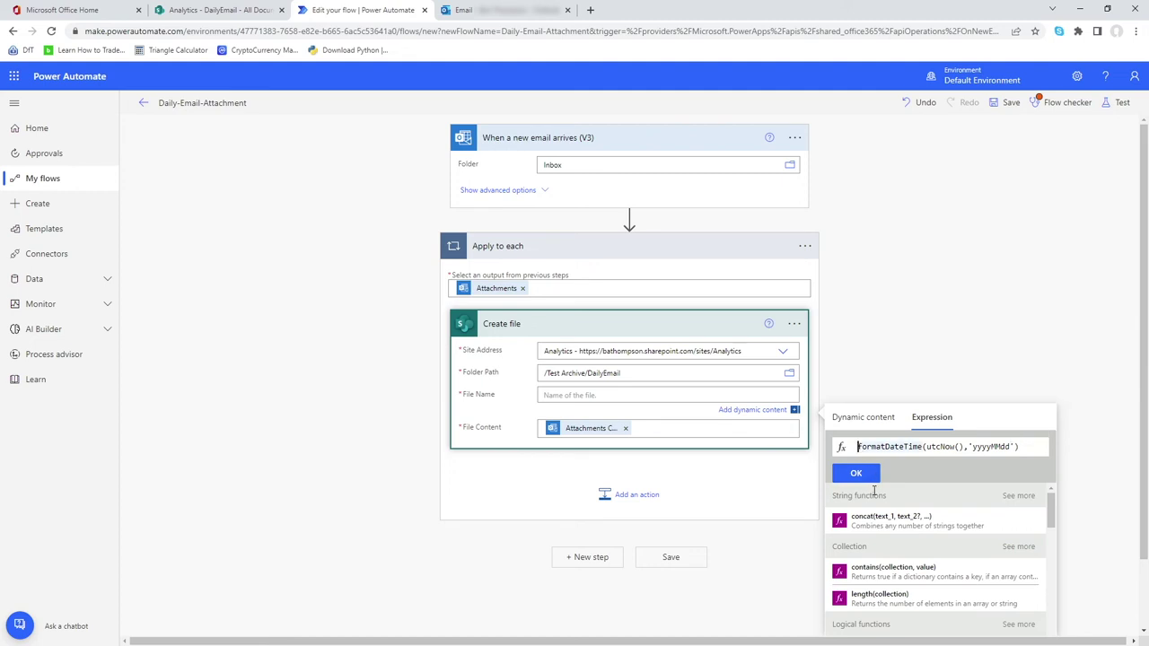
pyautogui.click(880, 518)
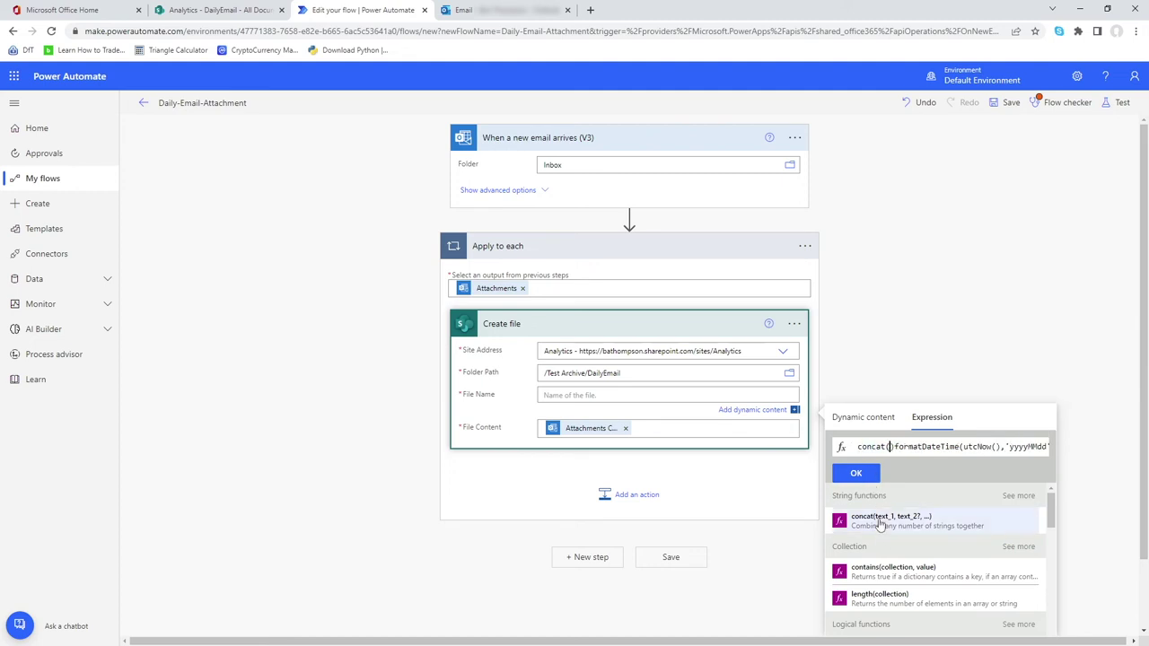
pyautogui.click(897, 447)
pyautogui.press('BackSpace')
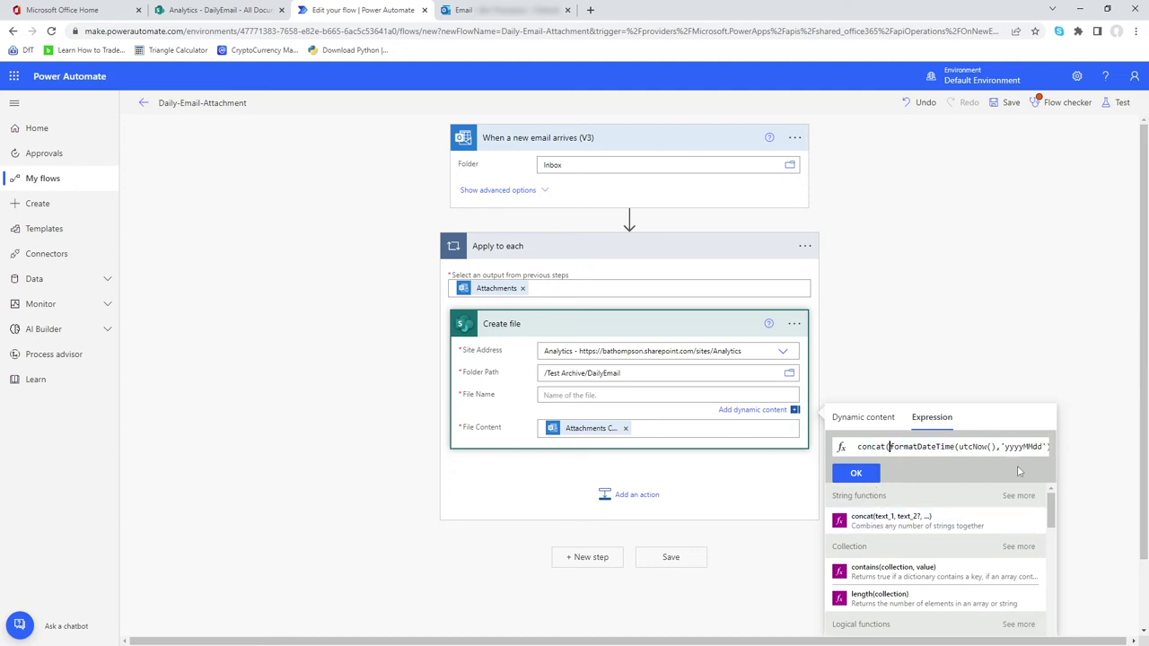
pyautogui.moveTo(985, 447); pyautogui.dragTo(1055, 453)
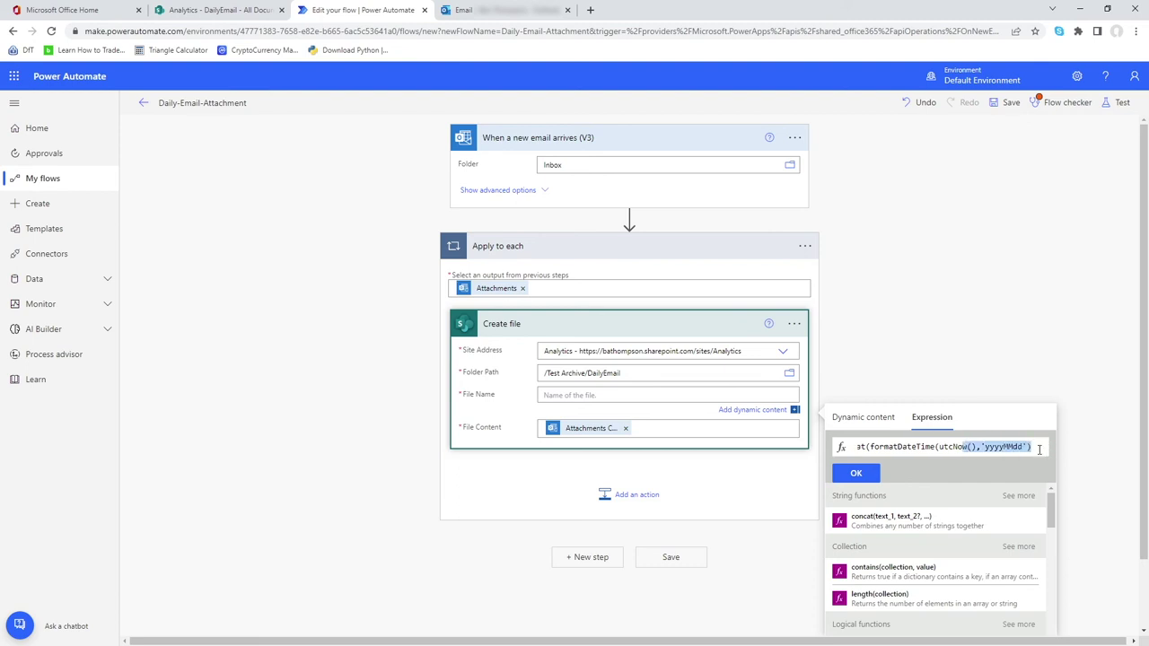
pyautogui.click(1041, 450)
pyautogui.write(",'")
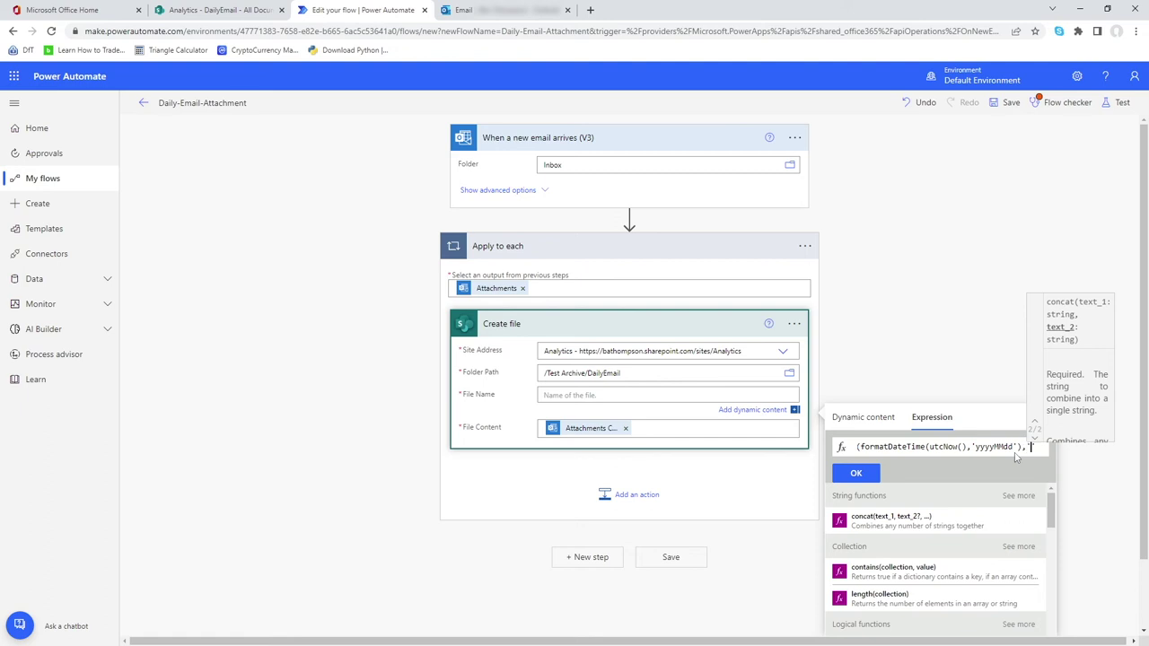
pyautogui.write('_')
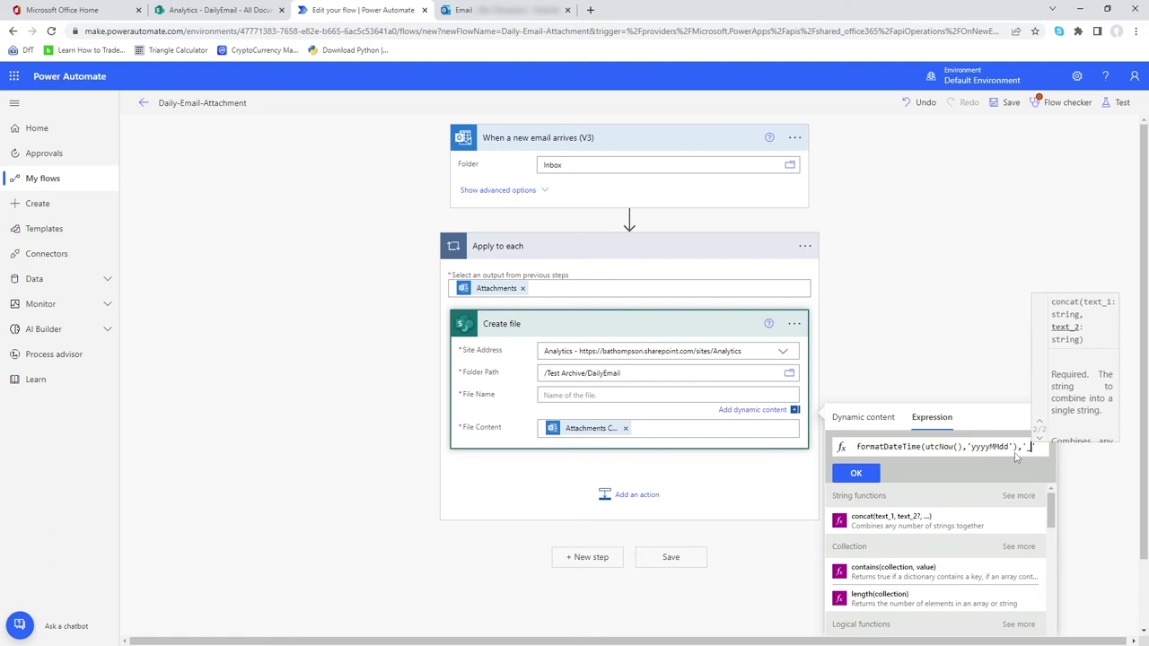
pyautogui.write("')")
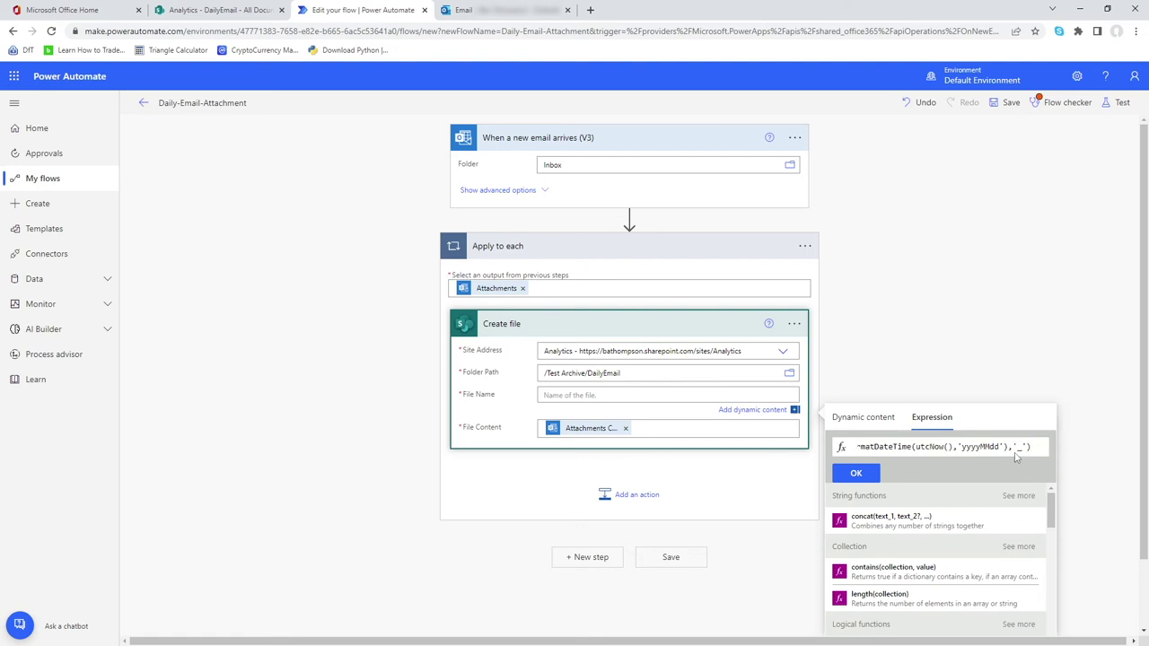
pyautogui.click(855, 473)
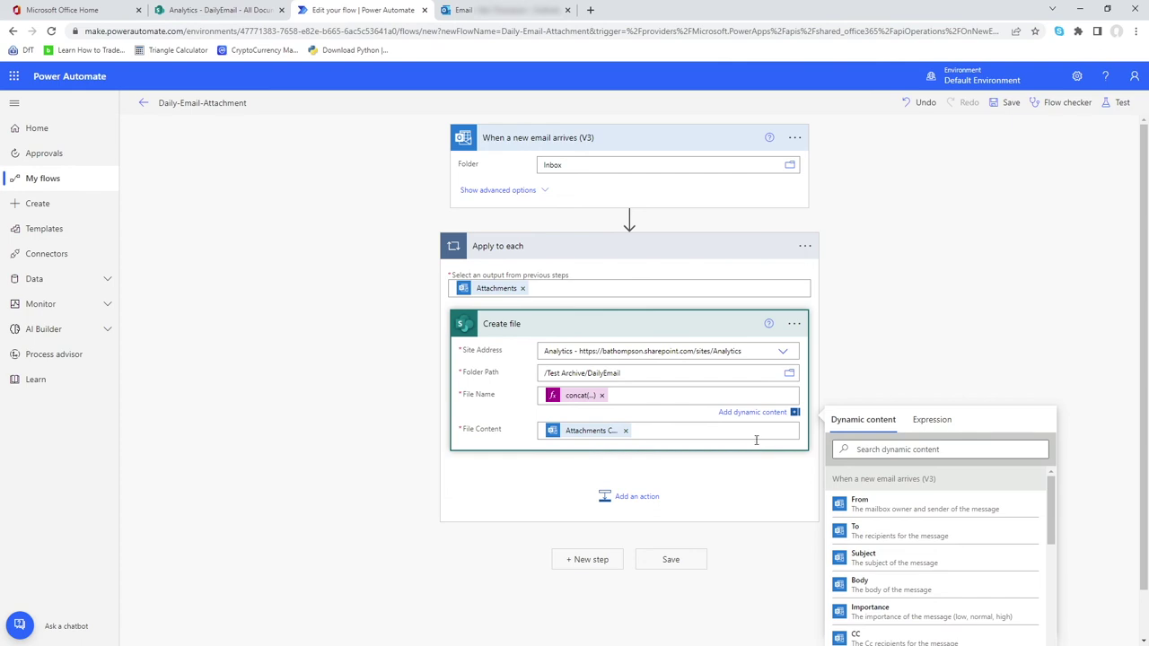
# Add the Attachments Name dynamic content after the concat expression in the Create file action's File Name
pyautogui.scroll(-2, 930, 526)
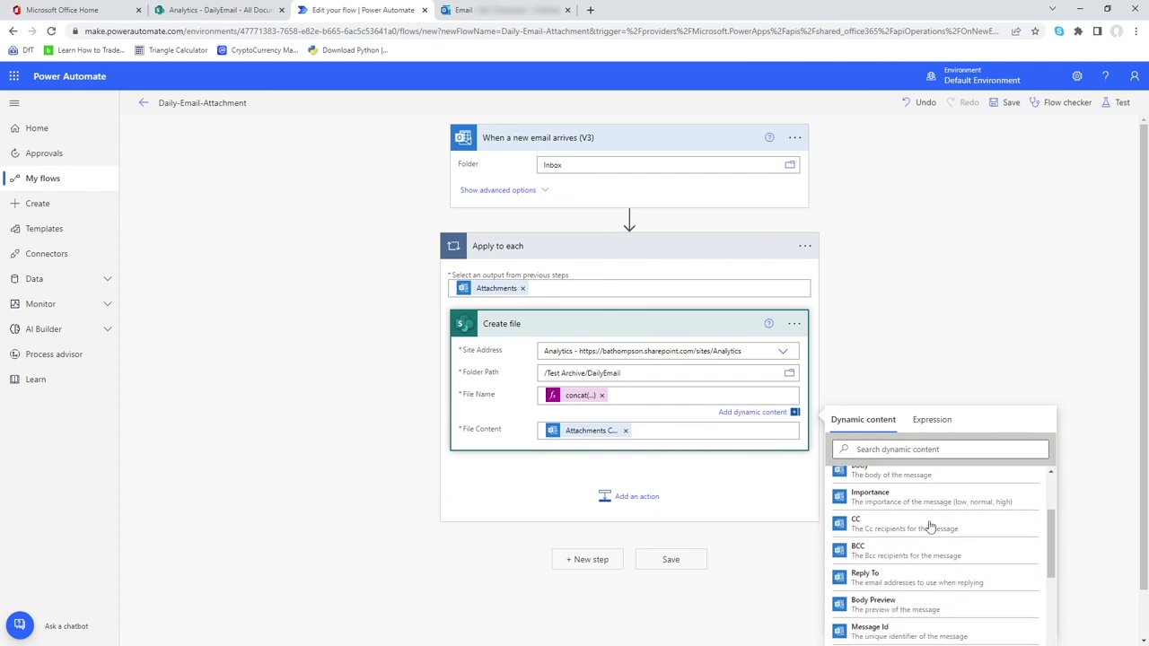
pyautogui.scroll(-5, 934, 525)
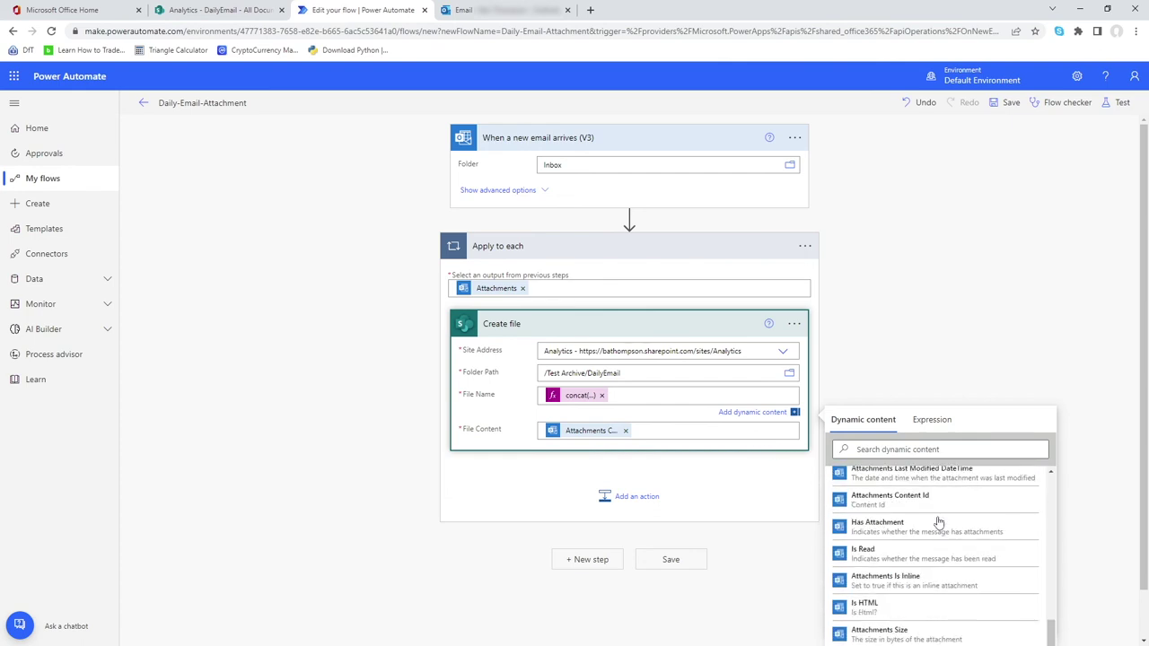
pyautogui.scroll(-1, 938, 522)
pyautogui.scroll(3, 938, 523)
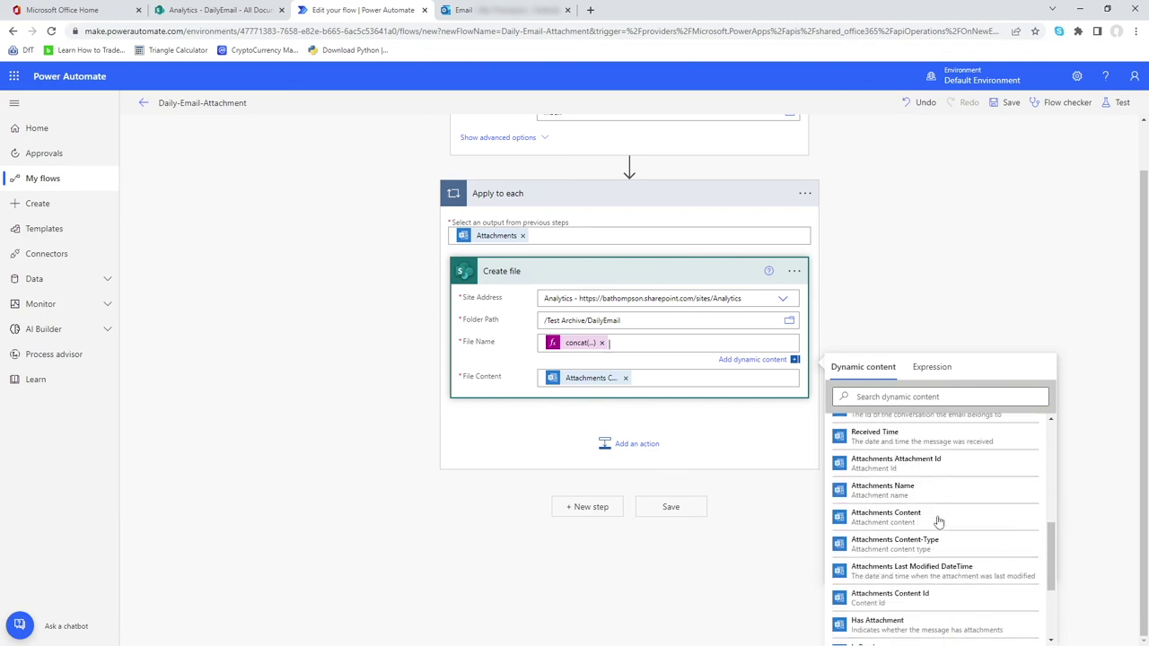
pyautogui.scroll(1, 938, 523)
pyautogui.click(869, 521)
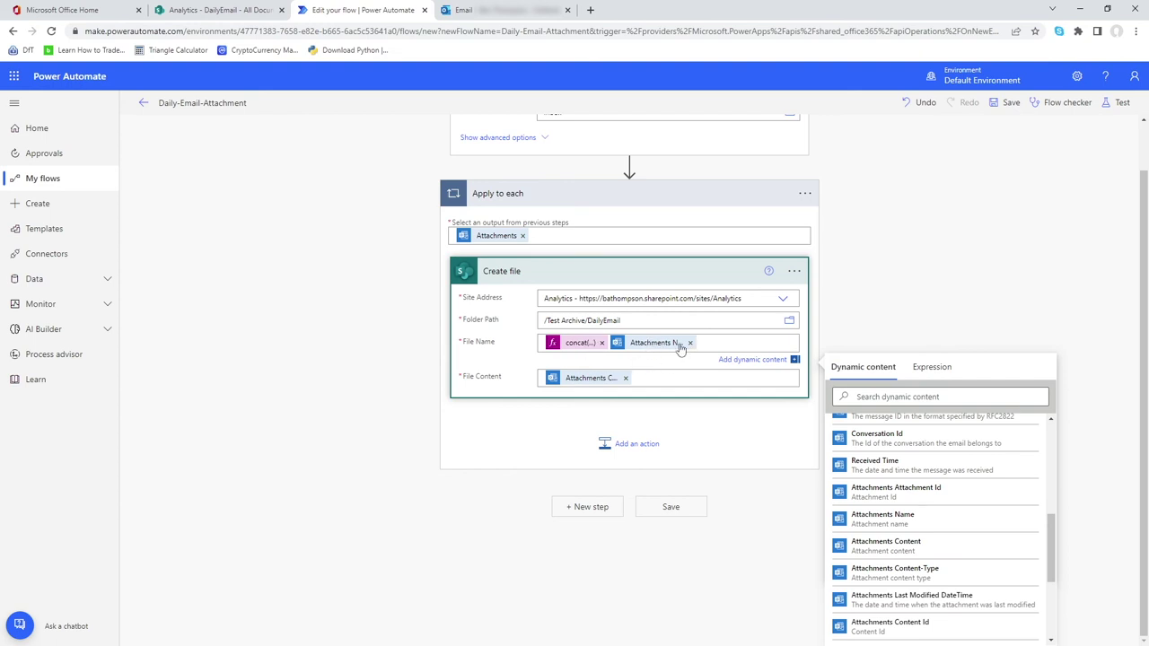
pyautogui.moveTo(681, 349)
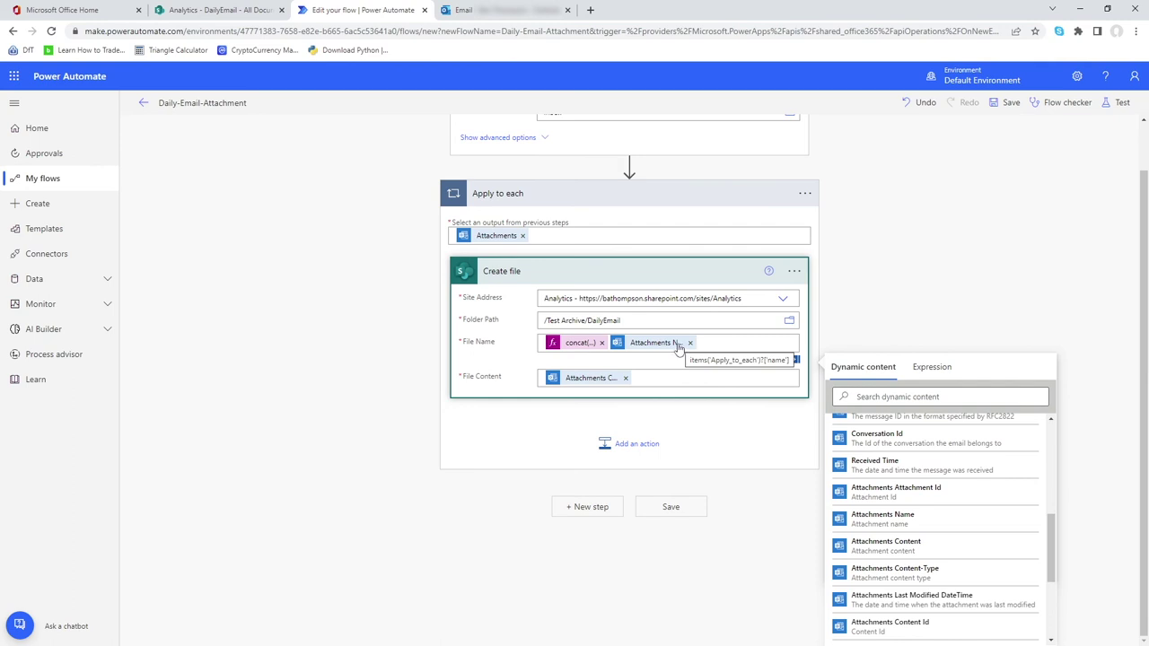
# Save the Daily-Email-Attachment flow and start a manual test of it
pyautogui.click(692, 541)
pyautogui.click(676, 549)
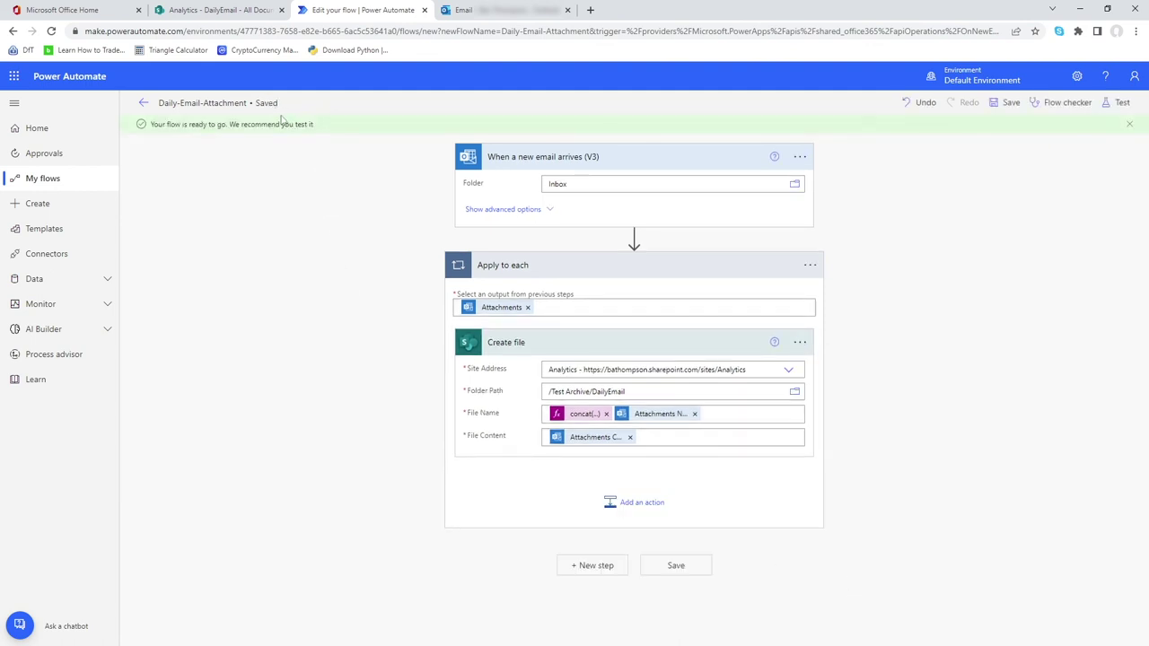
pyautogui.click(1117, 102)
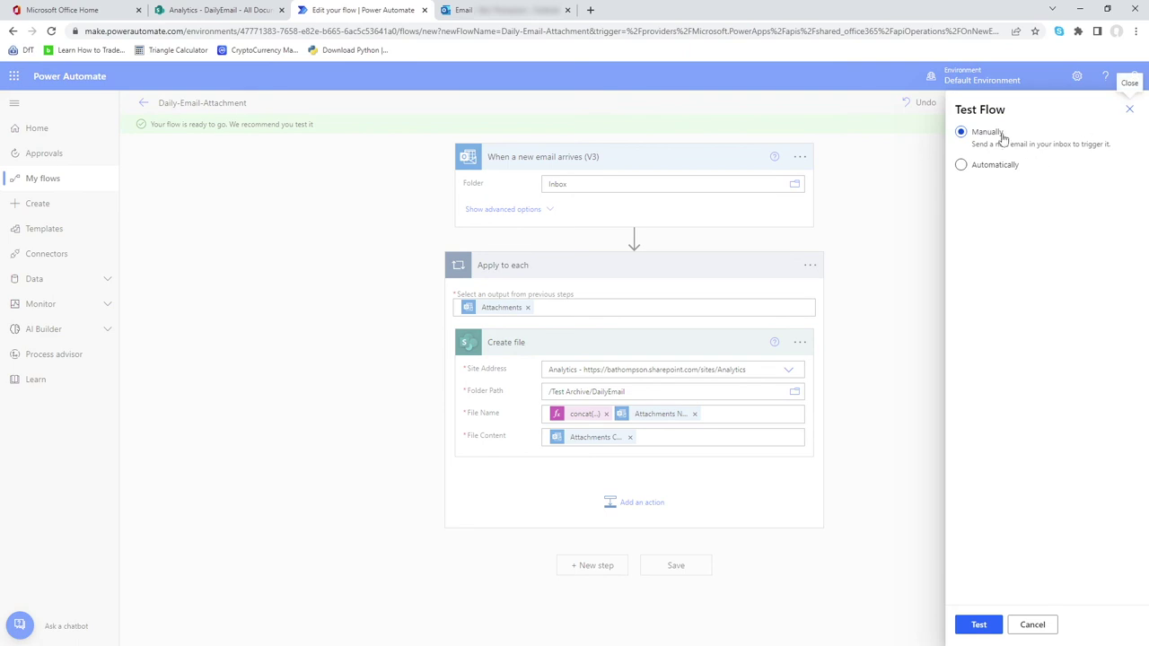
pyautogui.click(979, 624)
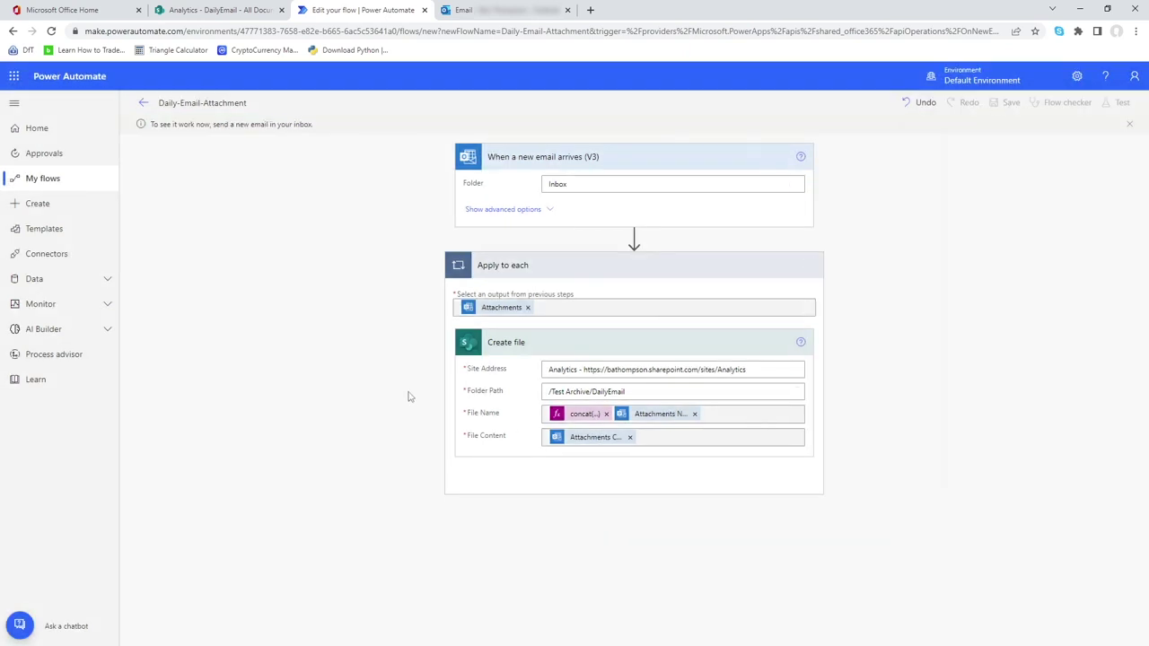
# Switch to Outlook and send a new email to the recipient's address with subject "daily attachment" and StaffUpload.csv attached
pyautogui.hotkey('ctrl', 'Tab')
pyautogui.click(115, 105)
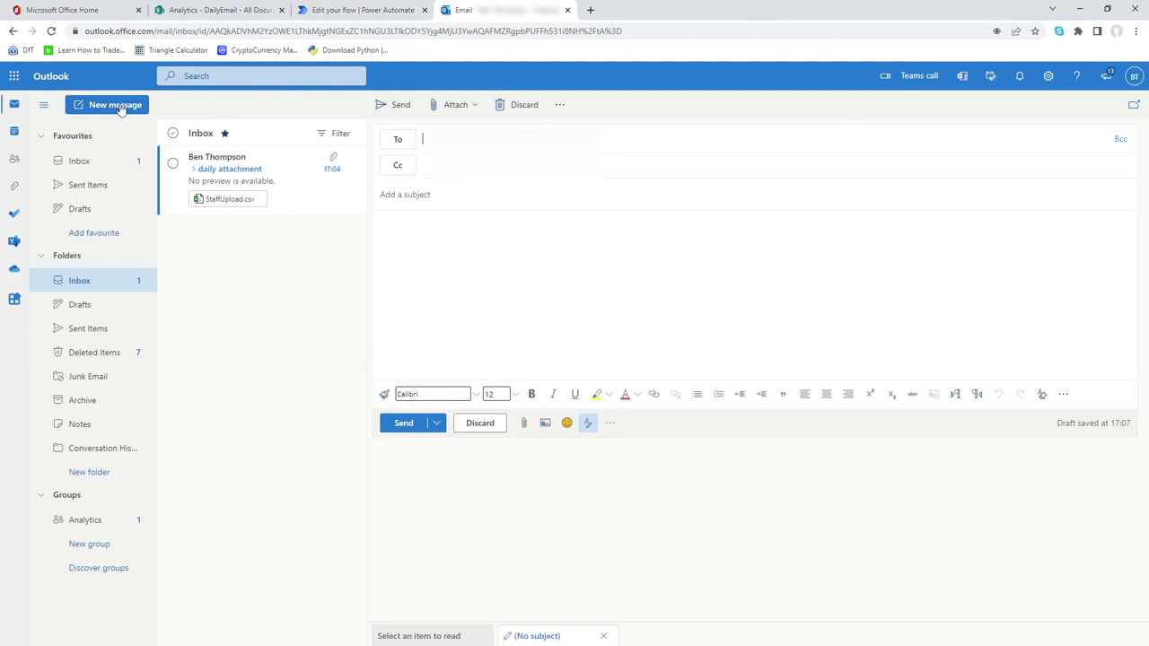
pyautogui.hotkey('ctrl', 'v')
pyautogui.click(463, 189)
pyautogui.write('daily')
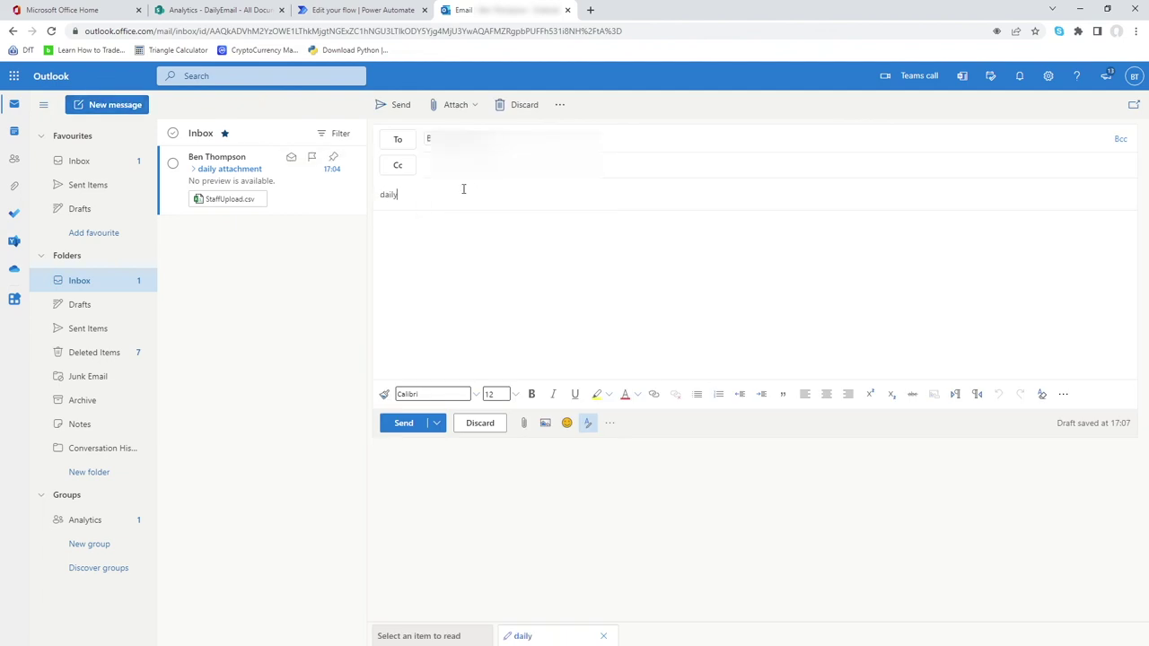
pyautogui.write(' attachment')
pyautogui.press('Tab')
pyautogui.moveTo(460, 277); pyautogui.dragTo(540, 260)
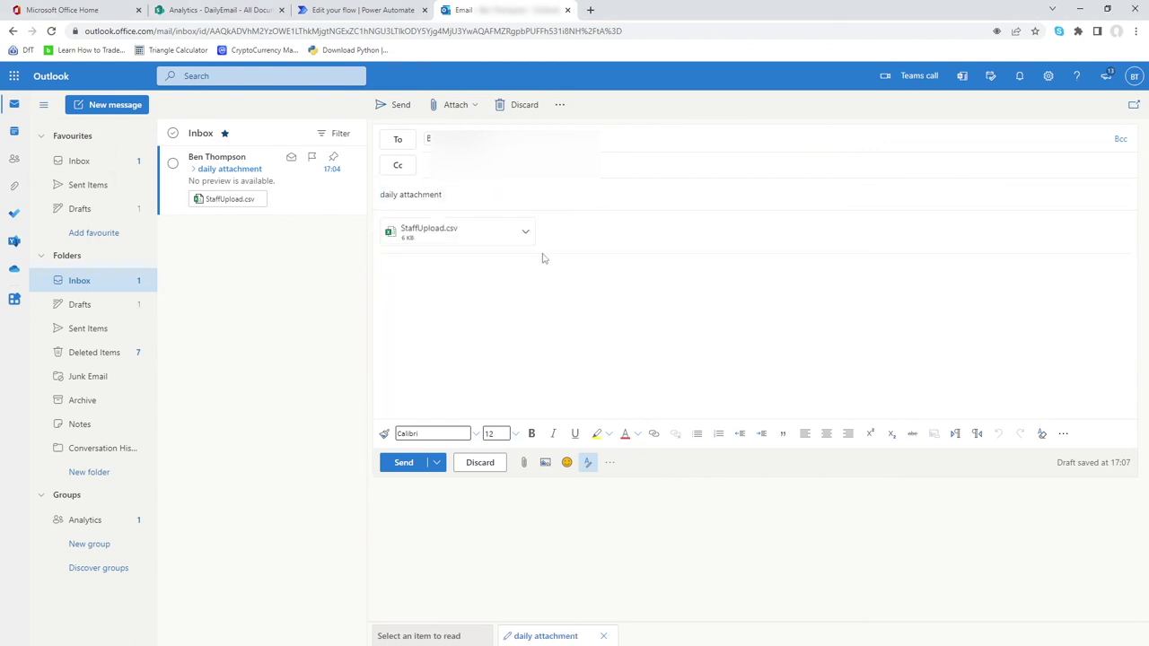
pyautogui.click(404, 464)
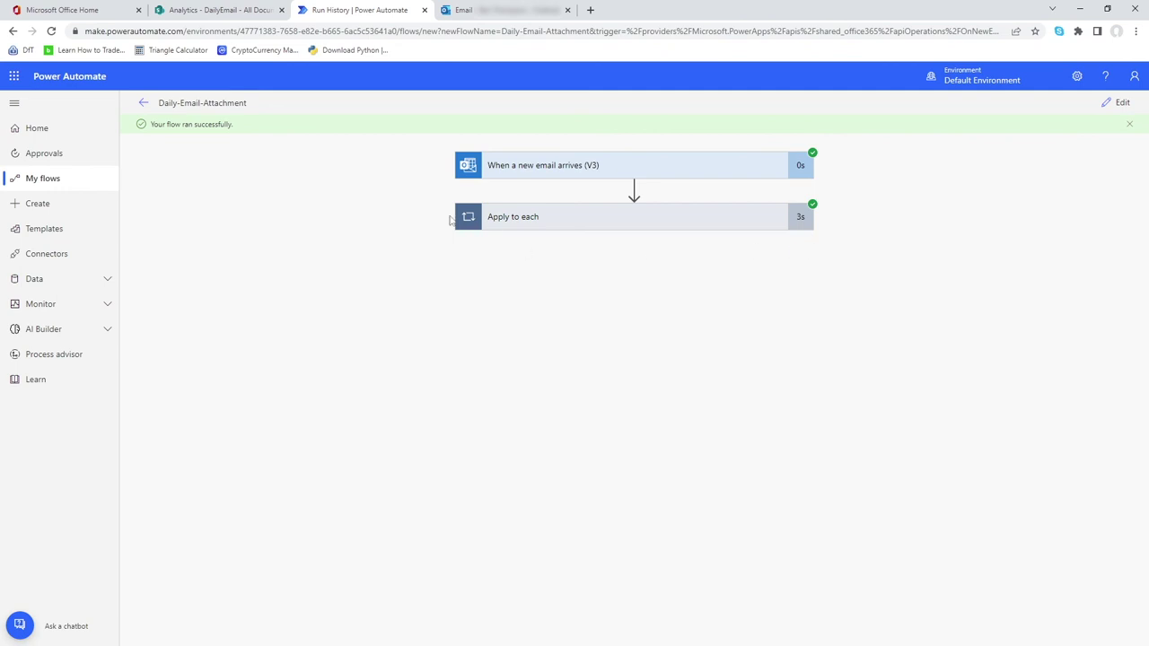
# Switch to SharePoint and refresh the DailyEmail folder to check for the newly saved attachment
pyautogui.click(216, 10)
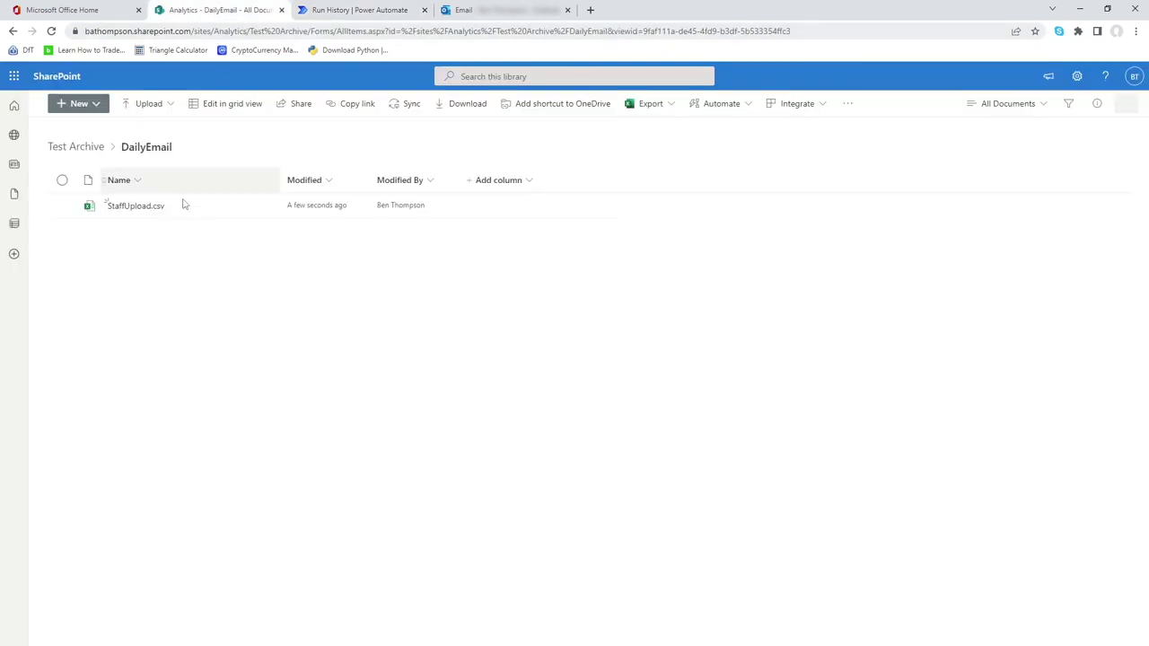
pyautogui.click(51, 31)
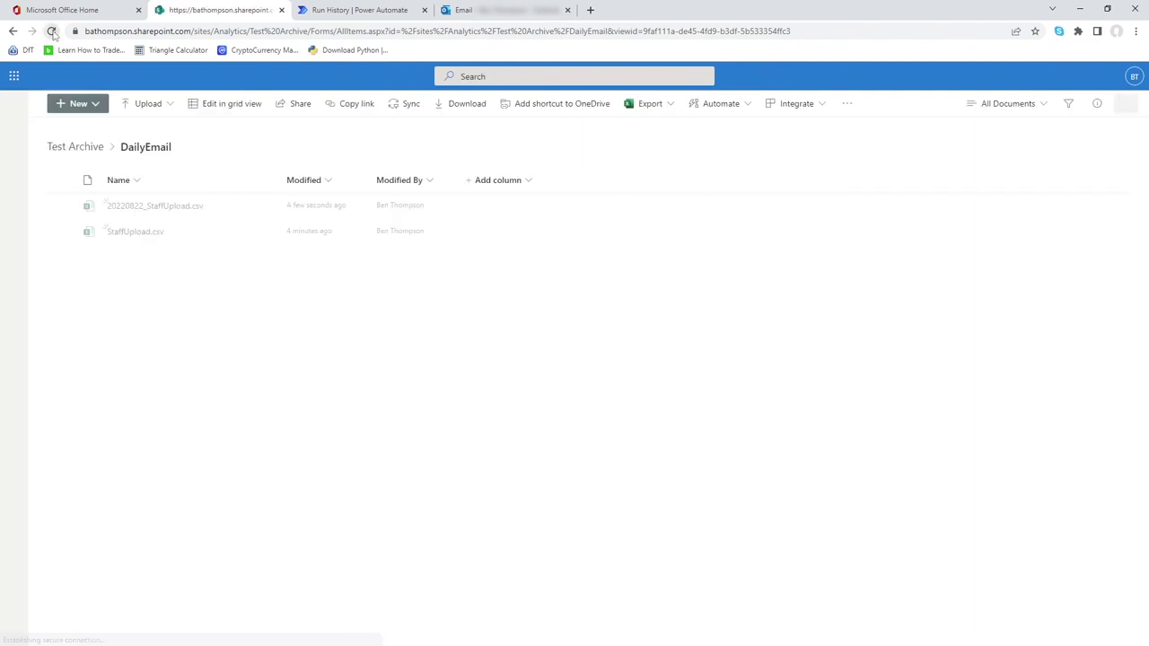